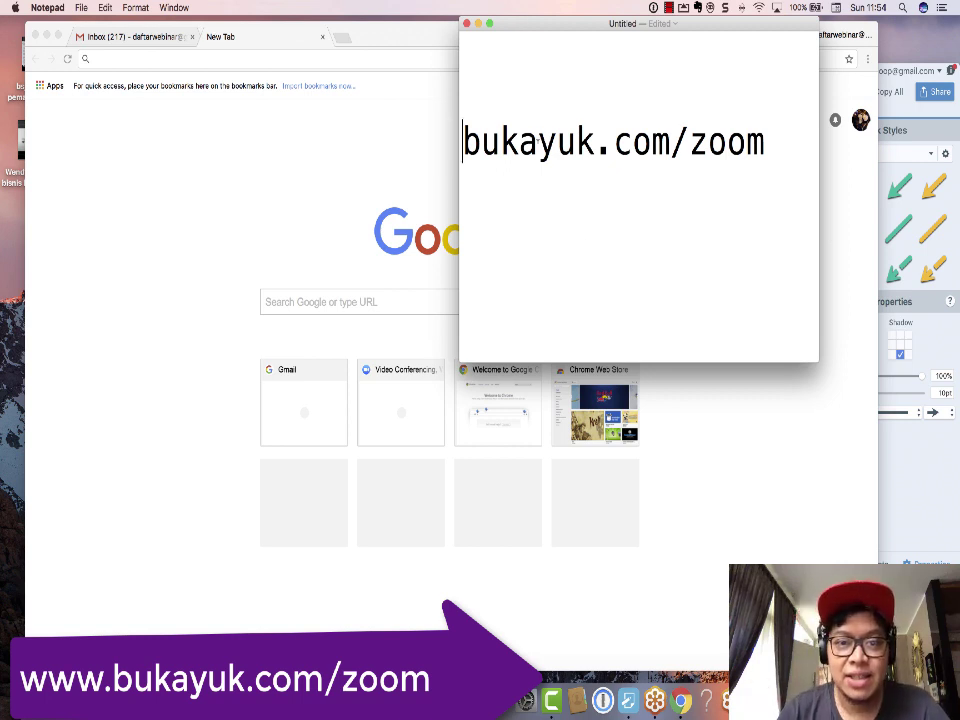
# Step: Select the bukayuk.com/zoom address line in Notepad
pyautogui.moveTo(463, 142); pyautogui.dragTo(765, 142)
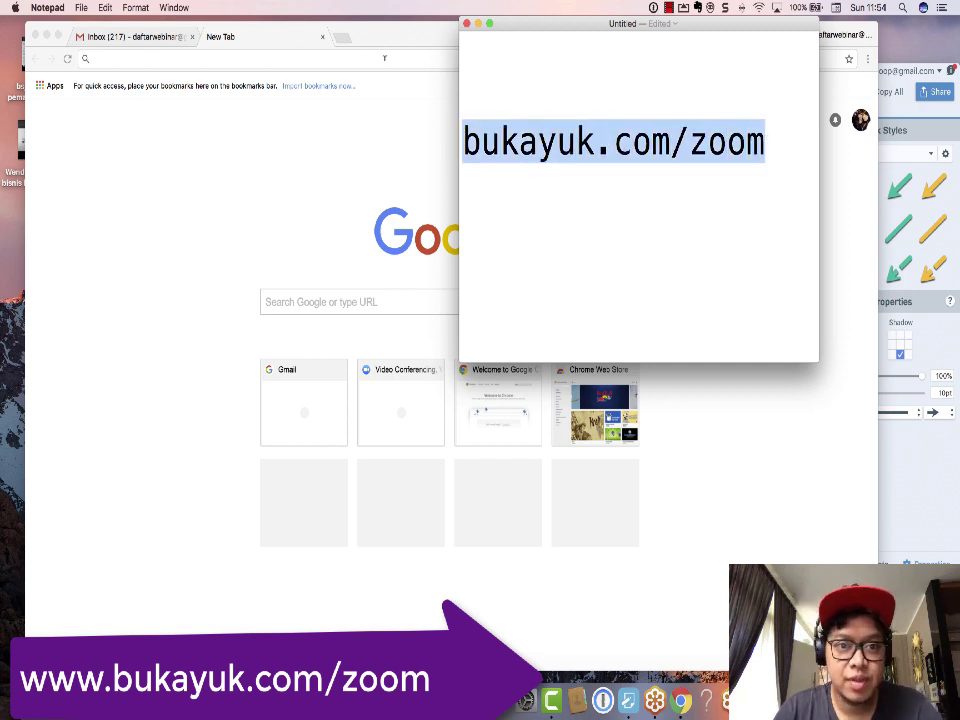
# Step: Load bukayuk.com/zoom in Chrome's new tab to reach the Zoom homepage
pyautogui.click(386, 58)
pyautogui.write('bukayuk.com')
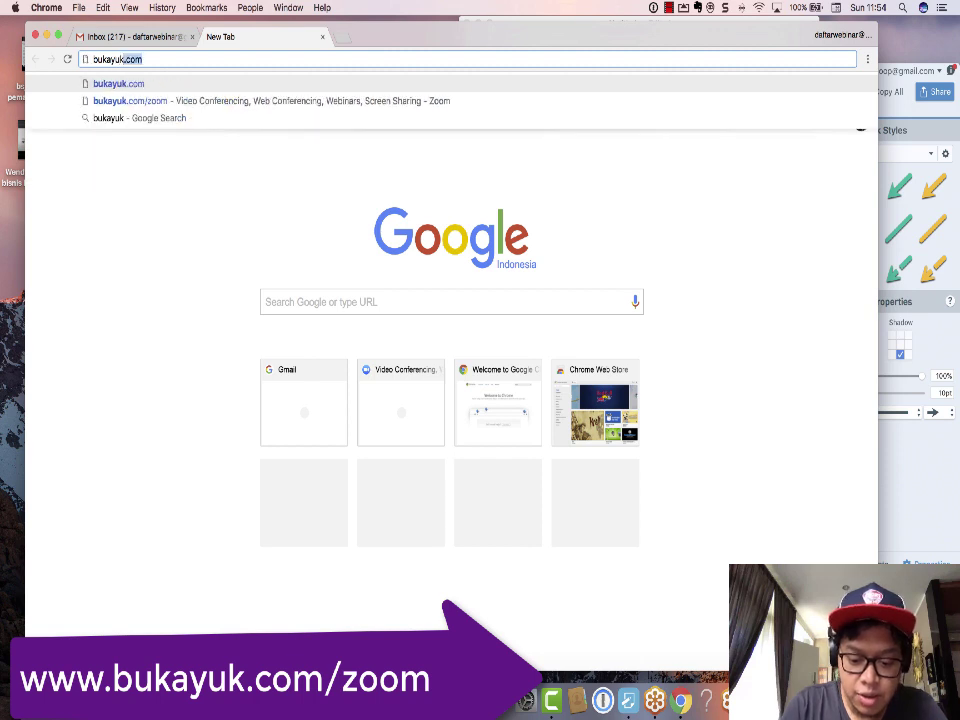
pyautogui.write('/zoom')
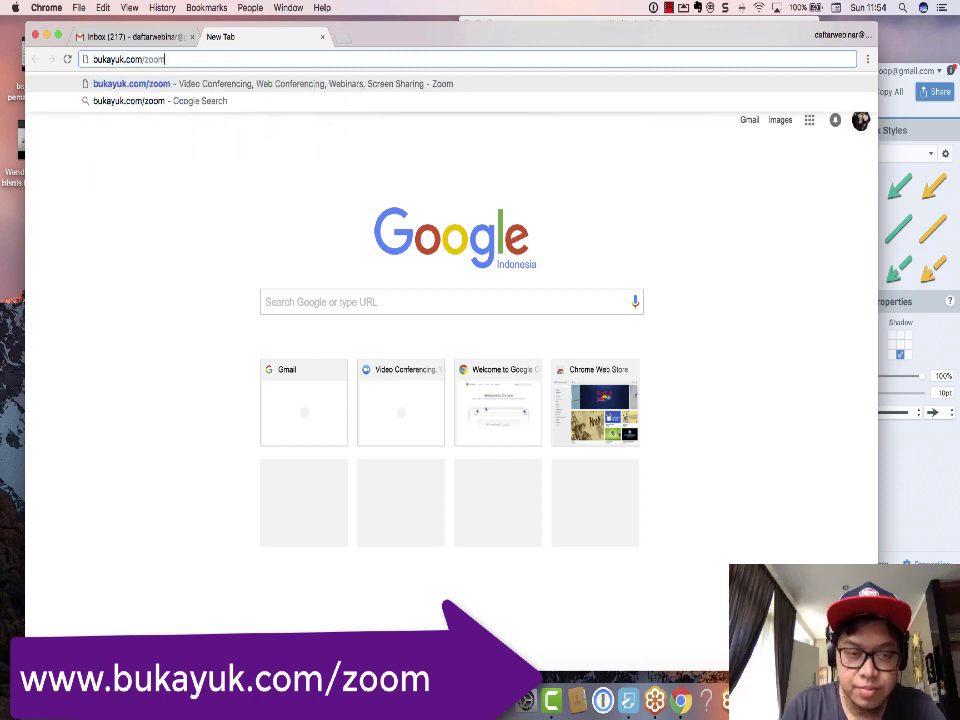
pyautogui.press('Return')
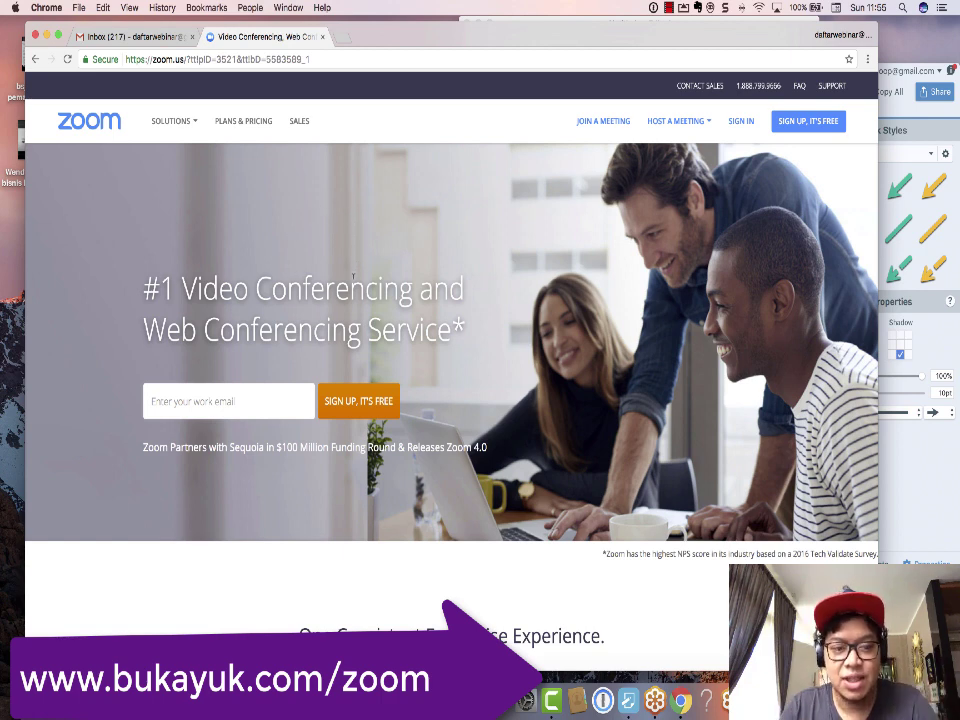
# Step: Sign up for a free Zoom account with the Gmail address and confirm it
pyautogui.click(790, 128)
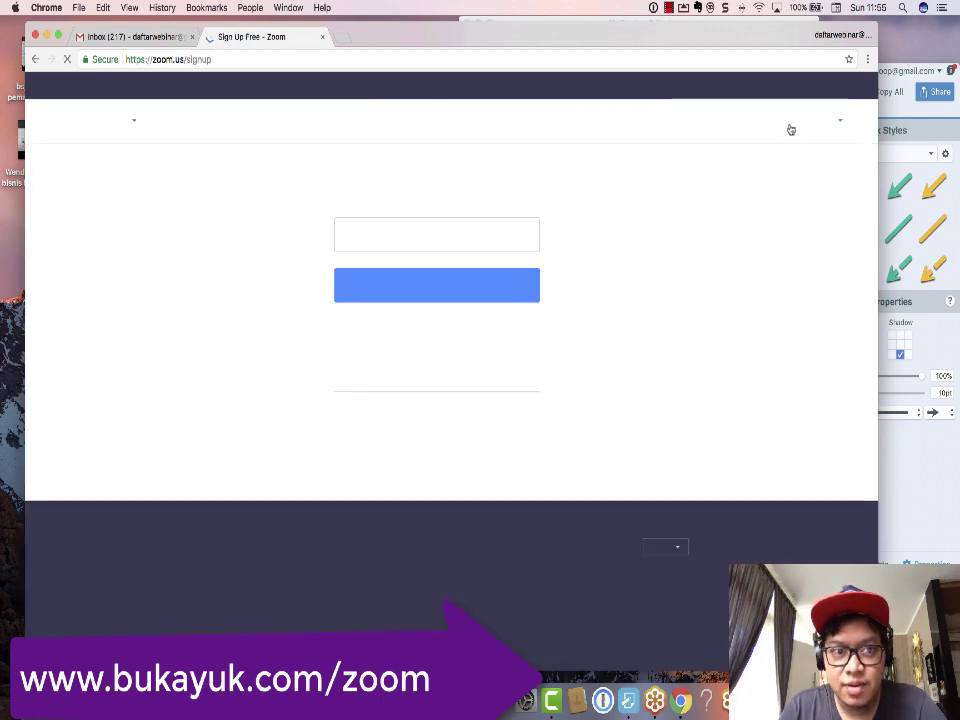
pyautogui.click(409, 232)
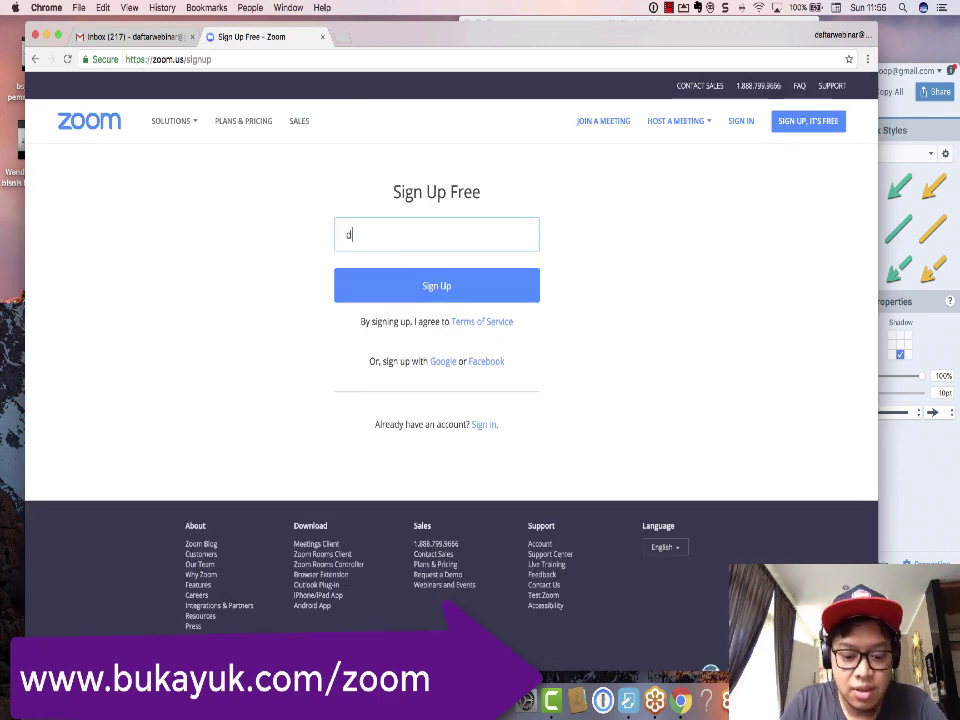
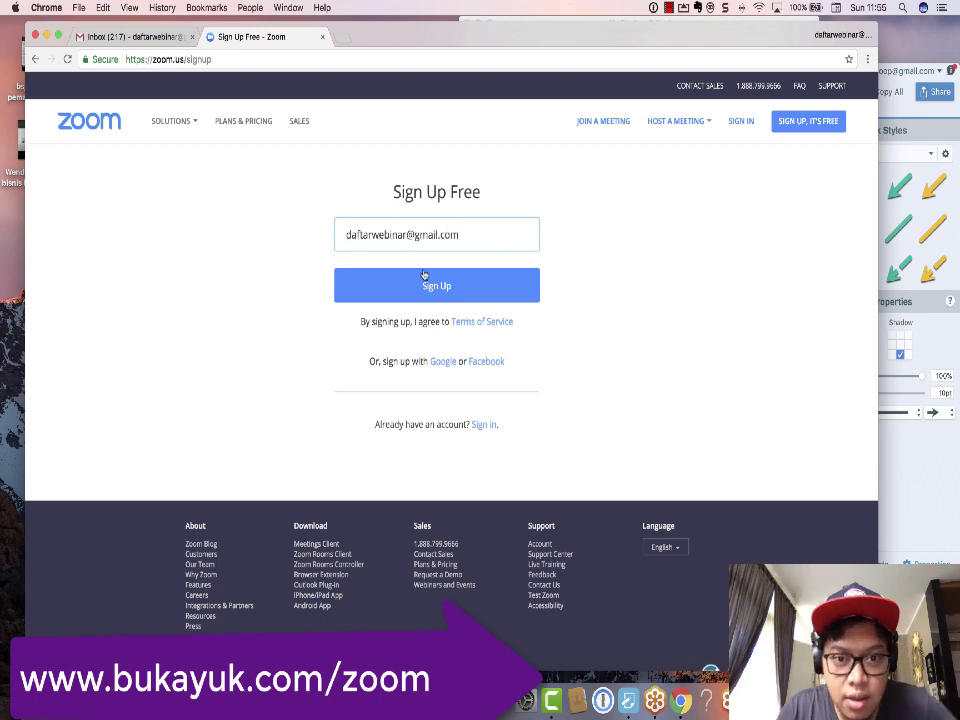
pyautogui.click(427, 290)
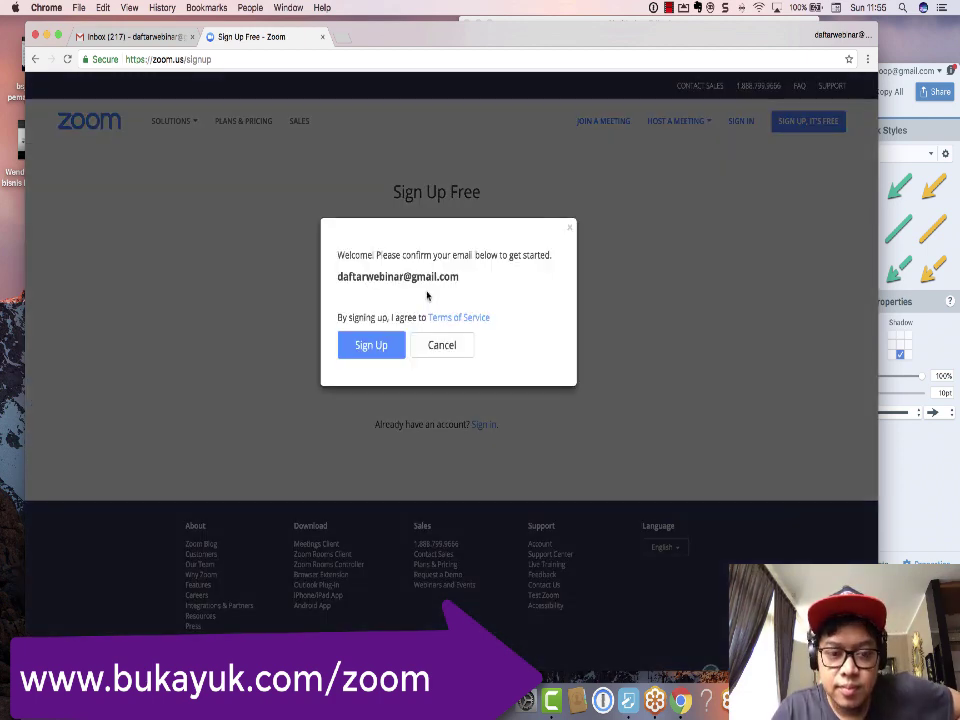
pyautogui.click(391, 350)
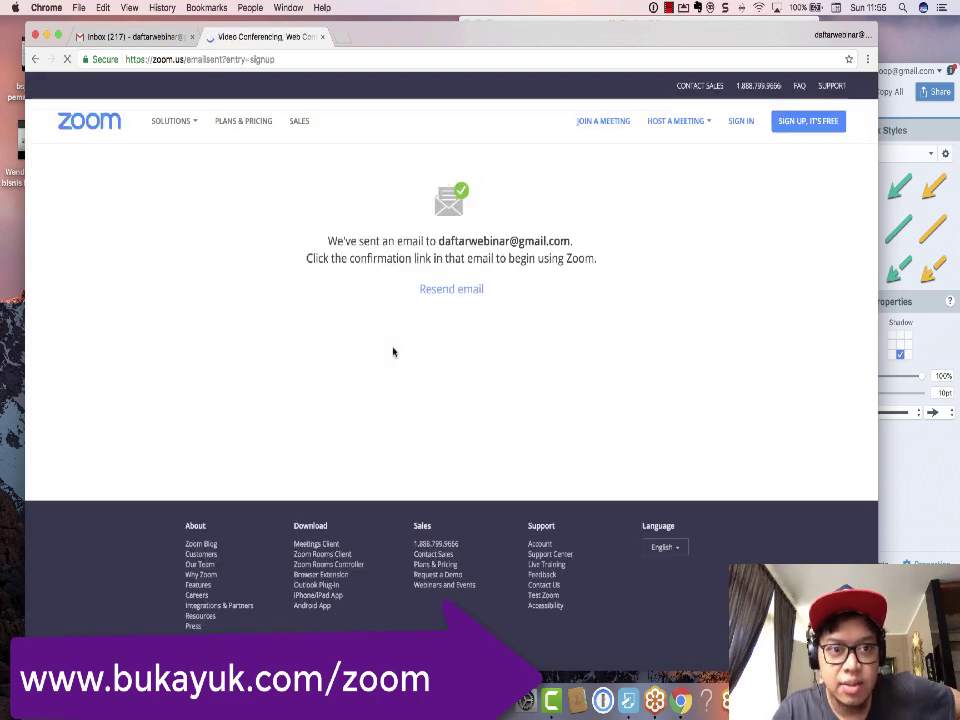
# Step: Switch to the Gmail inbox showing the new Zoom account activation email
pyautogui.click(469, 290)
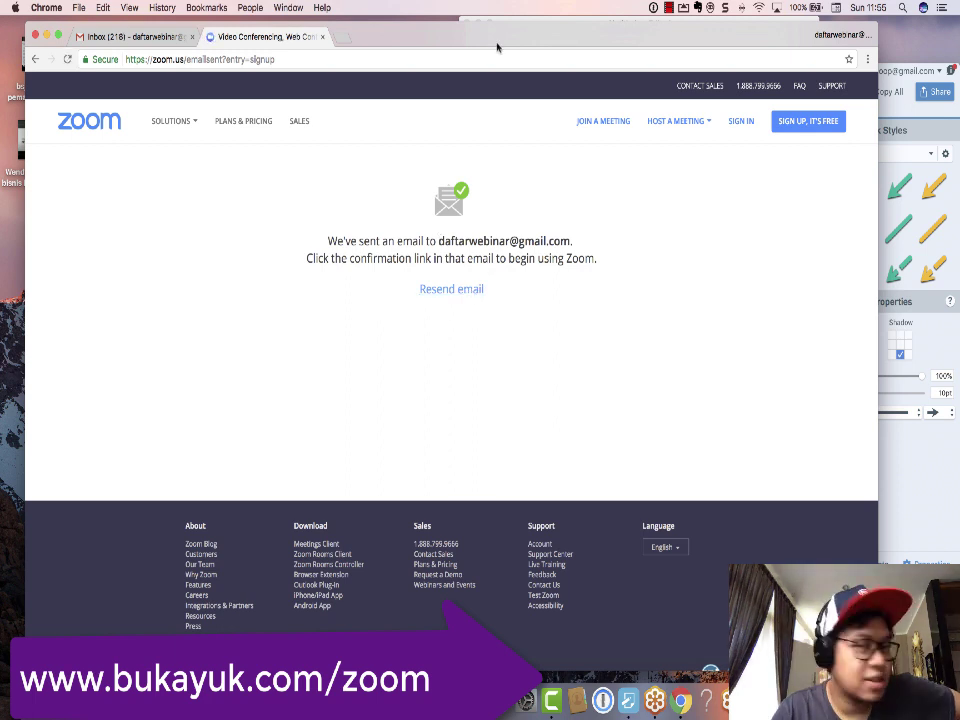
pyautogui.click(668, 8)
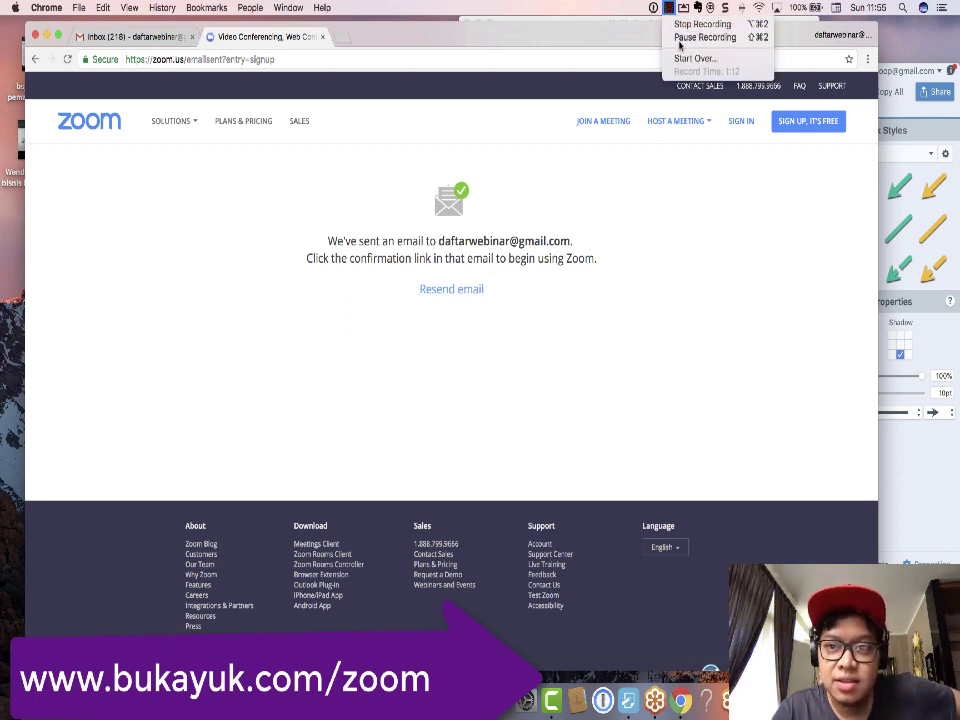
pyautogui.click(679, 42)
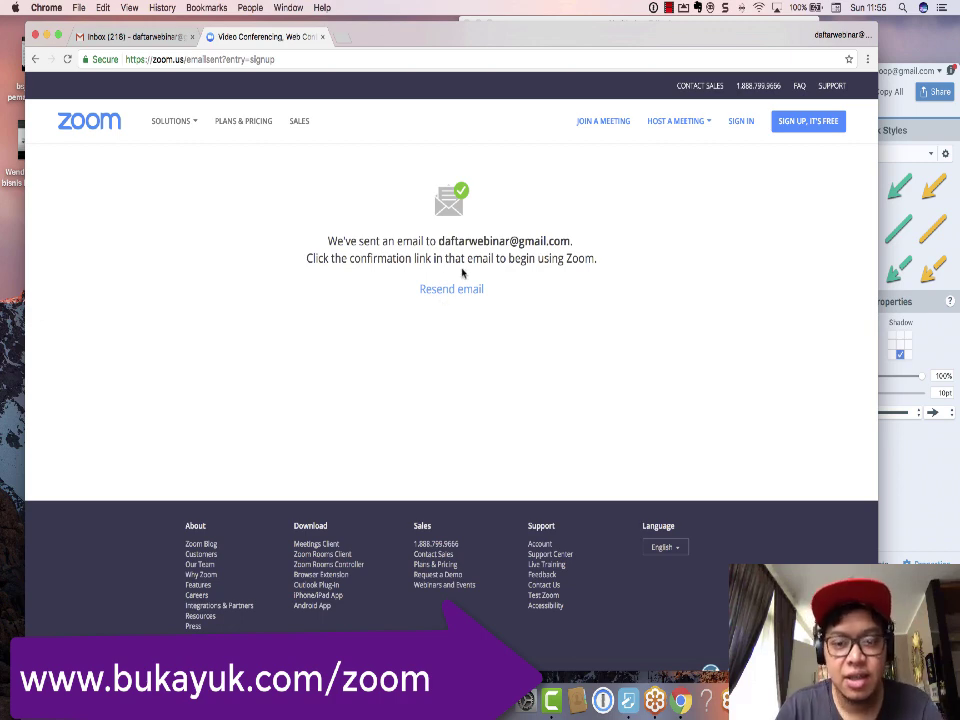
pyautogui.click(165, 42)
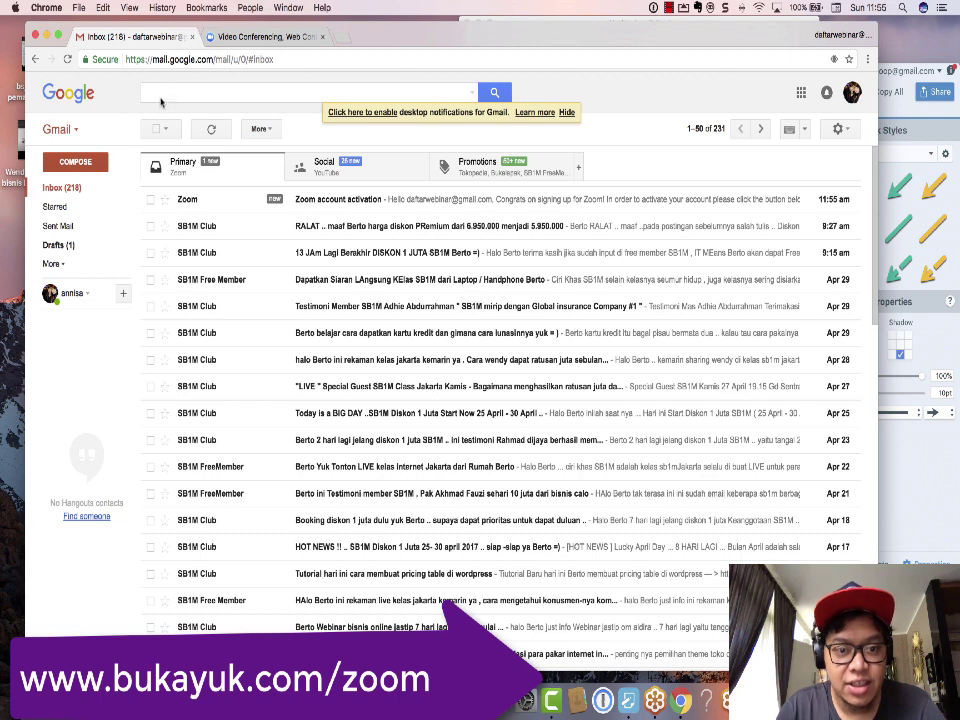
# Step: Open the Zoom account activation email and capture a screenshot of it
pyautogui.click(320, 202)
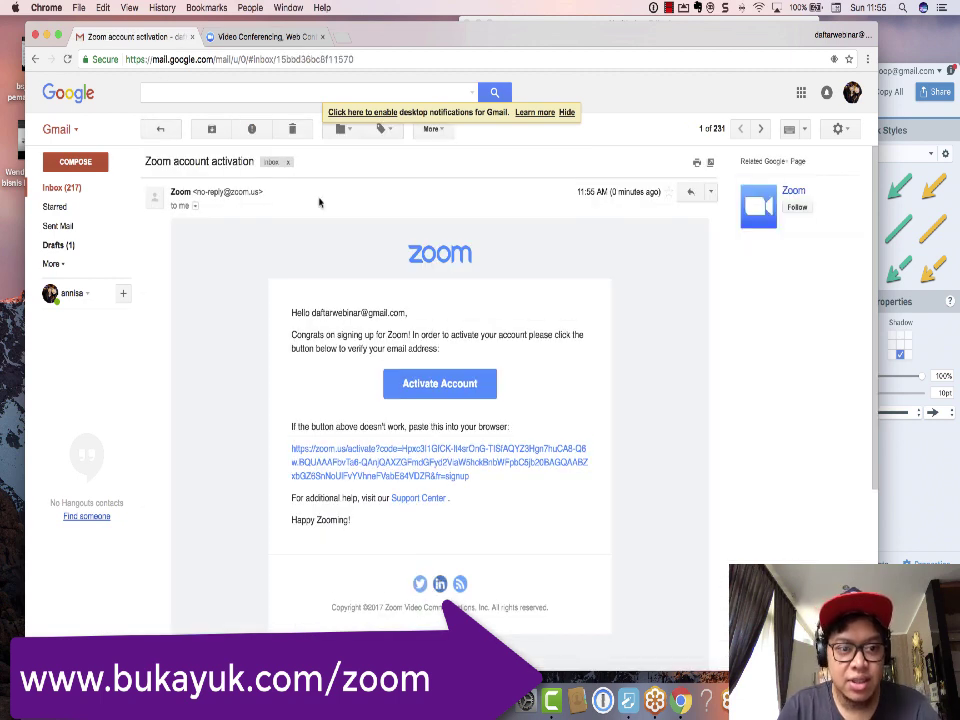
pyautogui.press('super+shift+5')
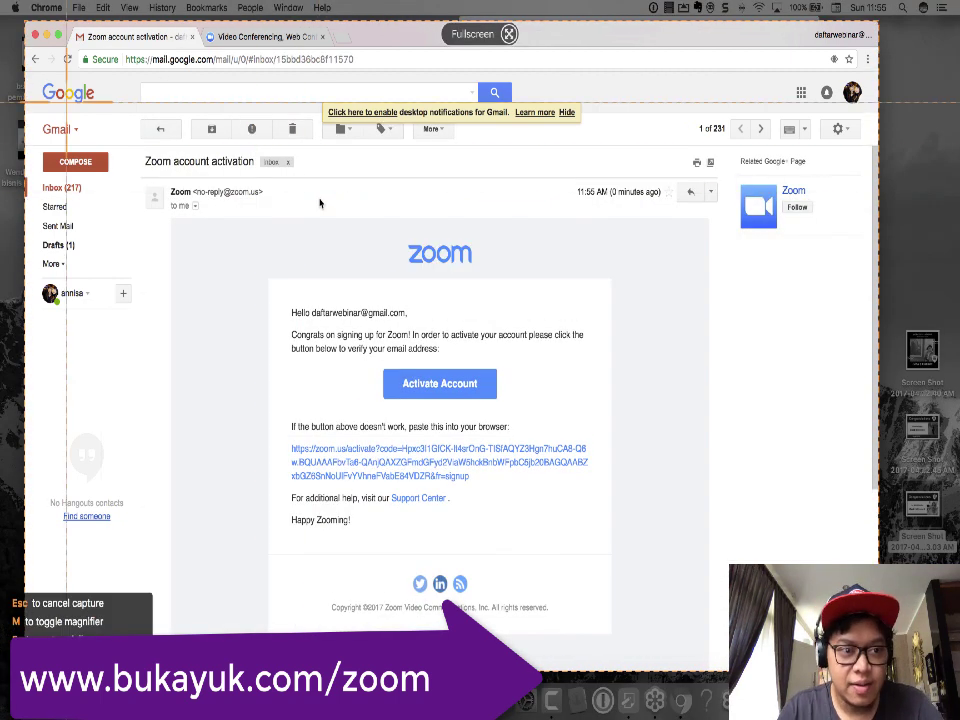
pyautogui.click(320, 203)
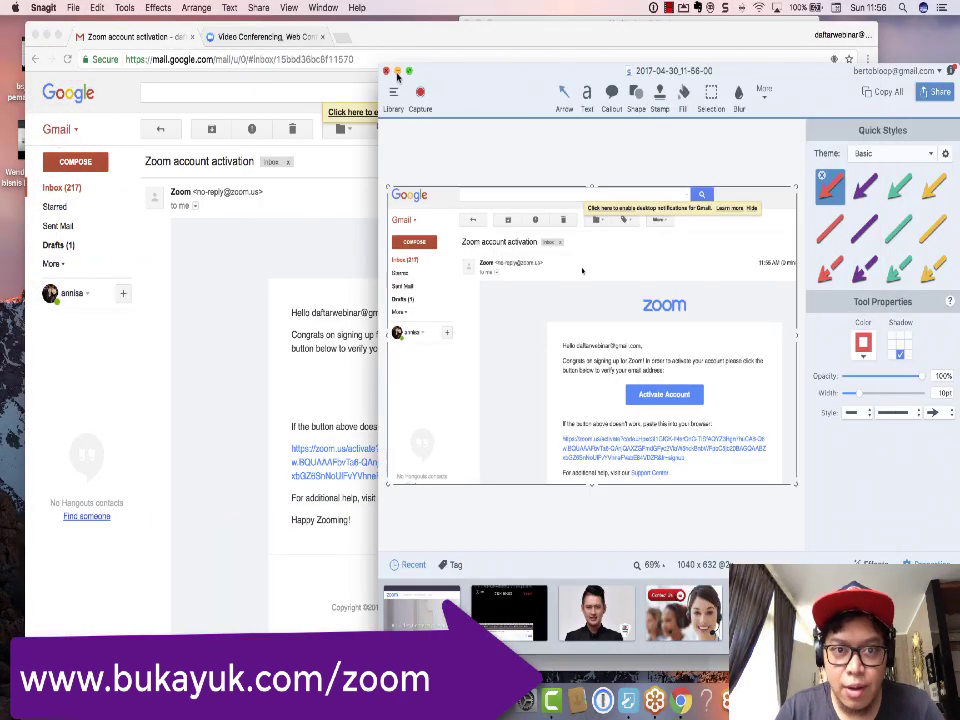
pyautogui.click(397, 72)
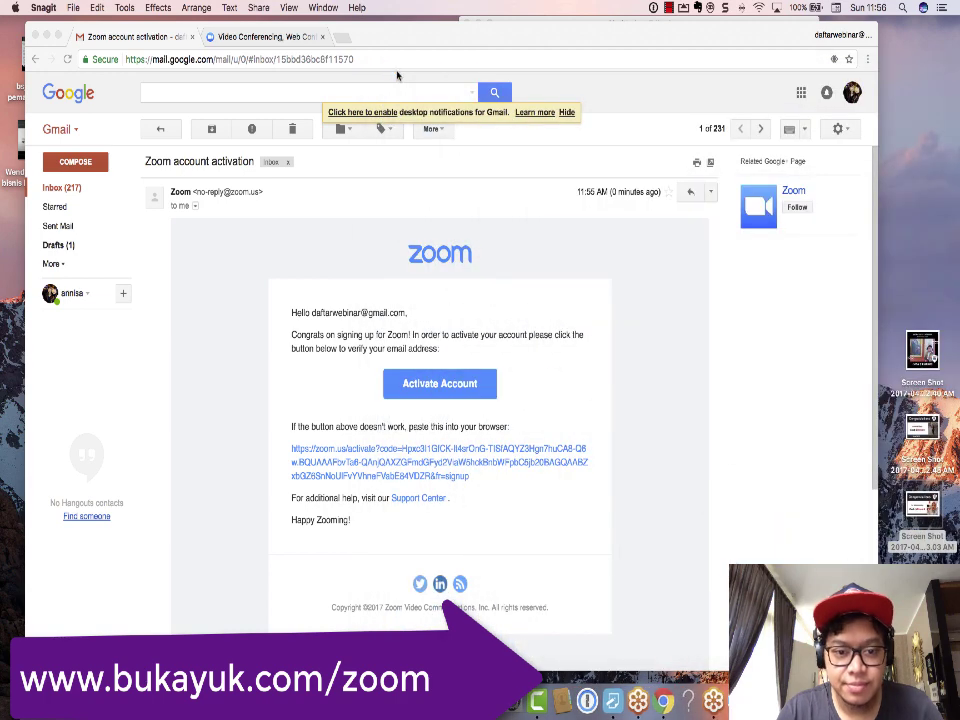
pyautogui.click(443, 389)
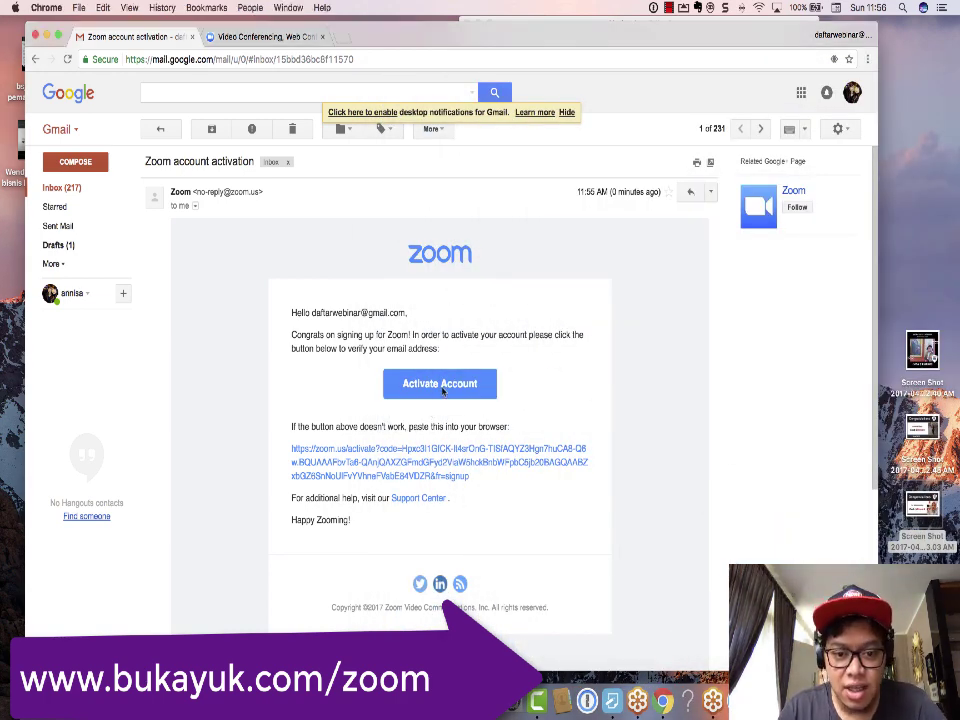
# Step: Activate the Zoom account and enter the Gmail address on the Sign In page
pyautogui.click(444, 387)
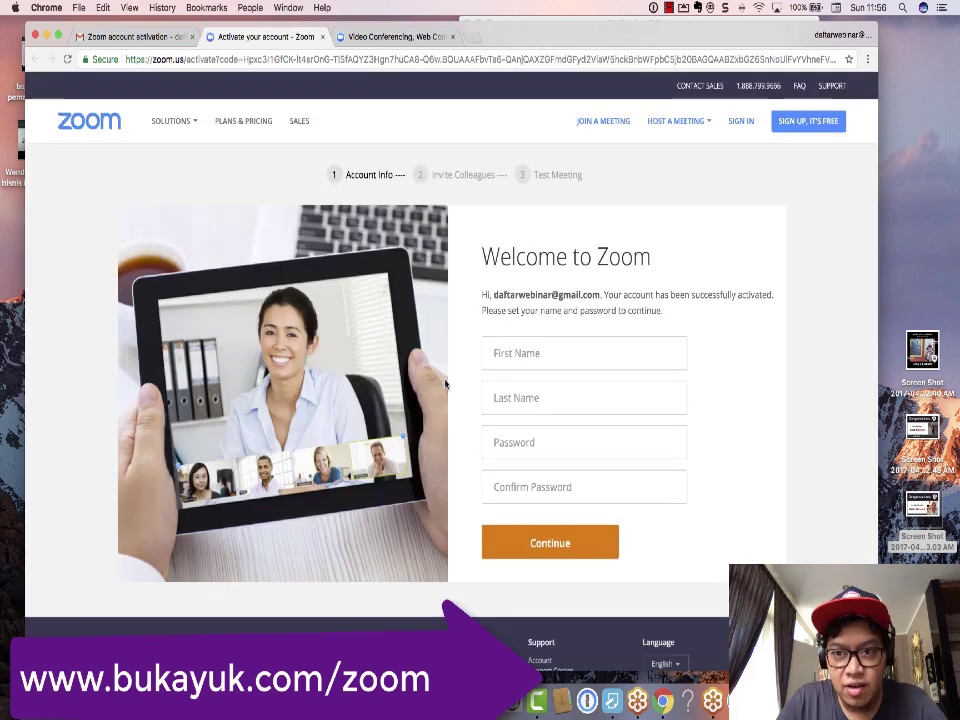
pyautogui.click(738, 123)
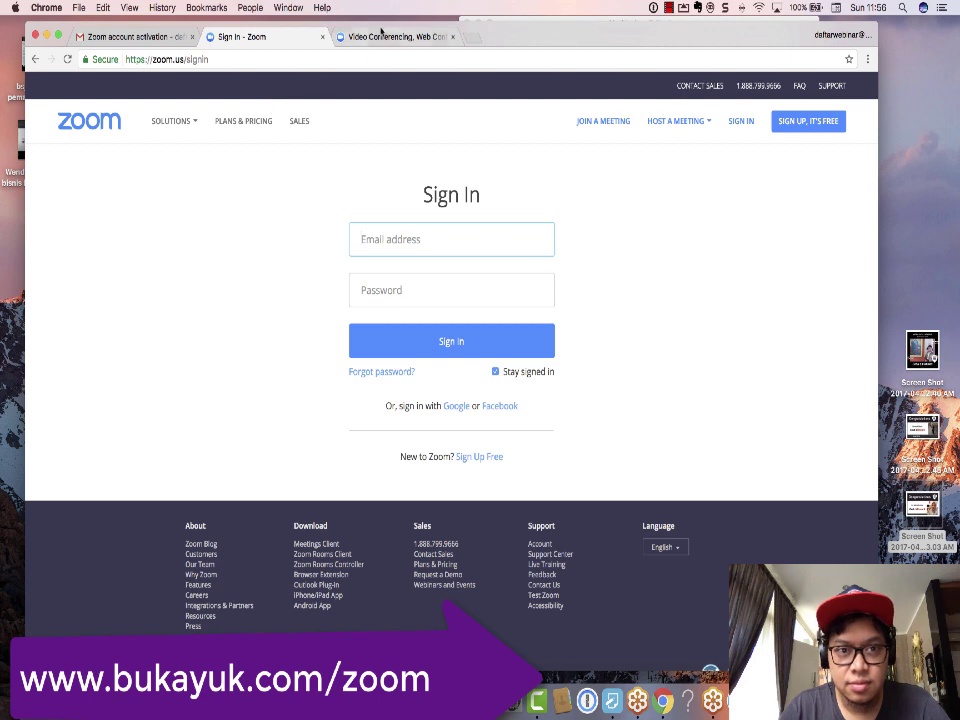
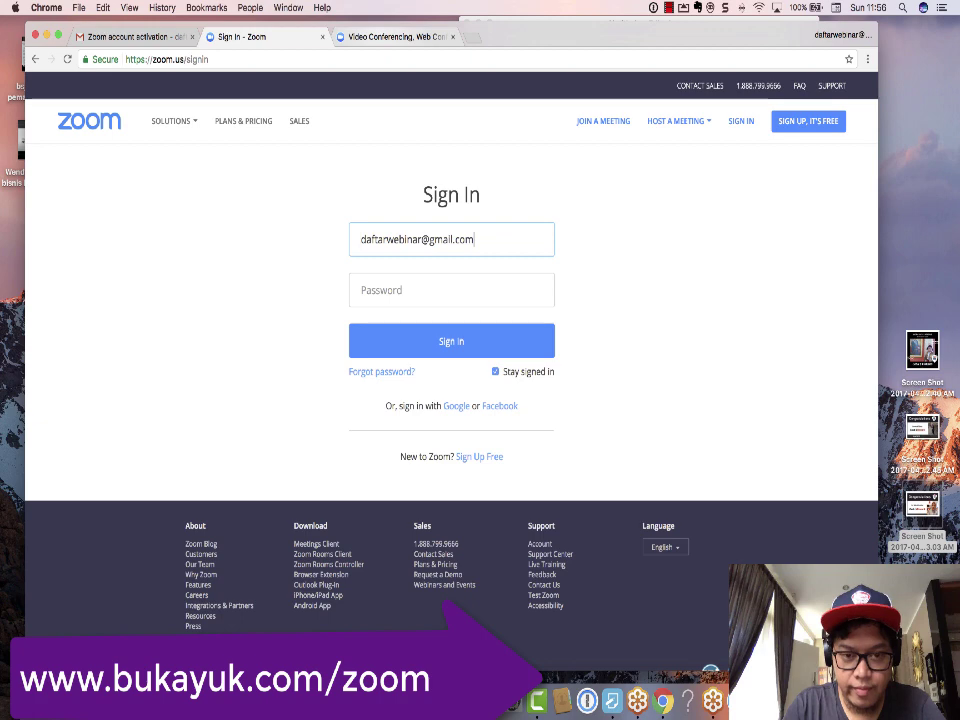
pyautogui.click(451, 290)
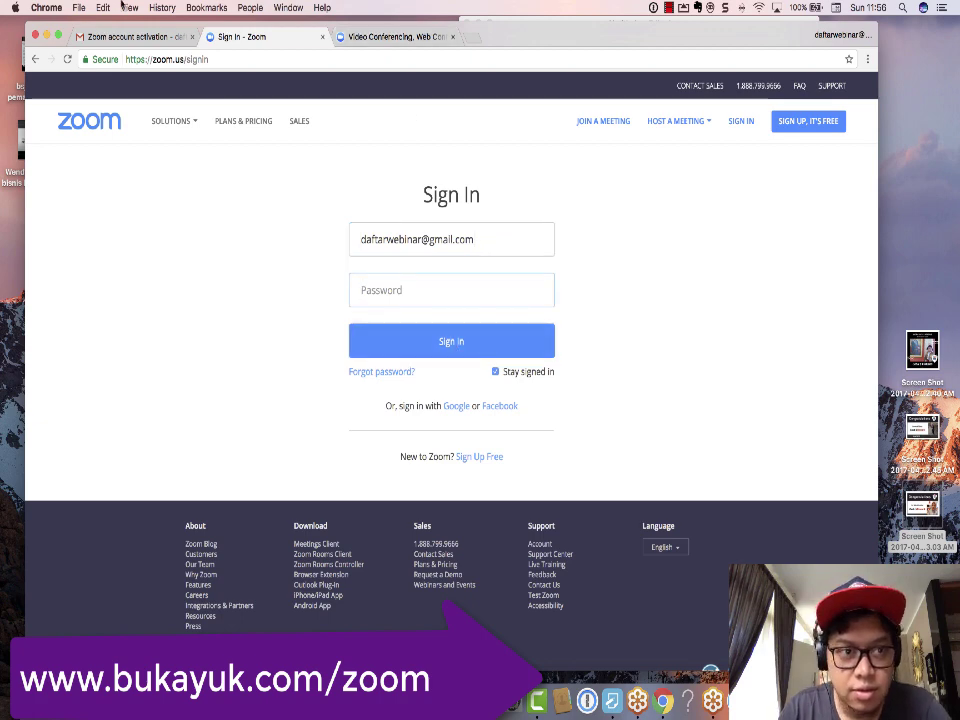
pyautogui.click(112, 36)
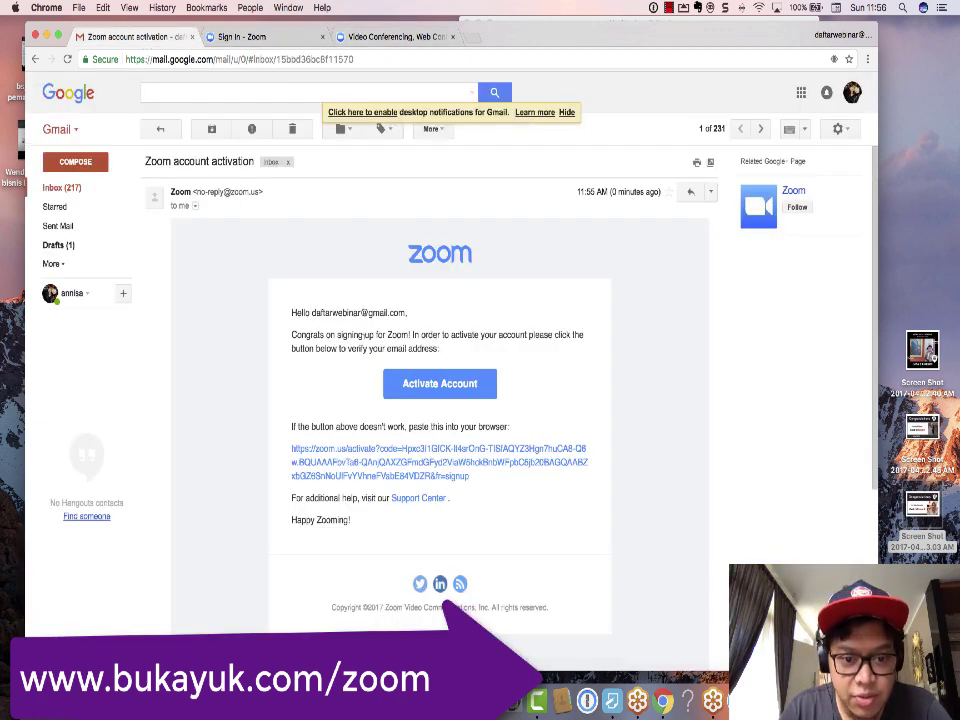
# Step: Reopen the Zoom activation email and switch to the Welcome to Zoom setup tab
pyautogui.click(77, 188)
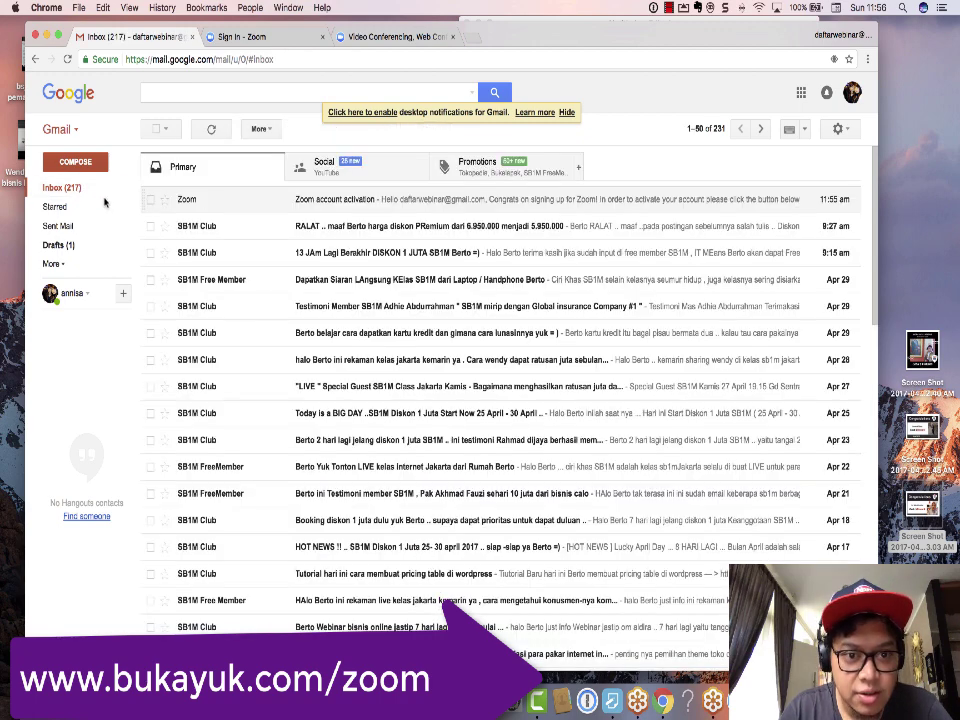
pyautogui.click(669, 8)
pyautogui.click(672, 23)
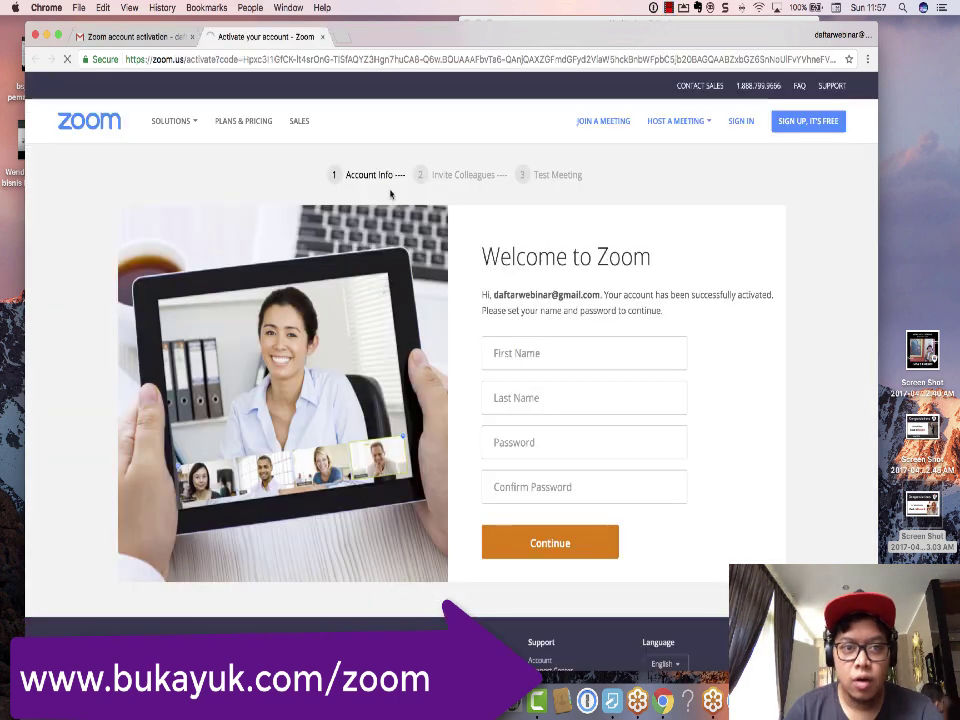
pyautogui.click(135, 37)
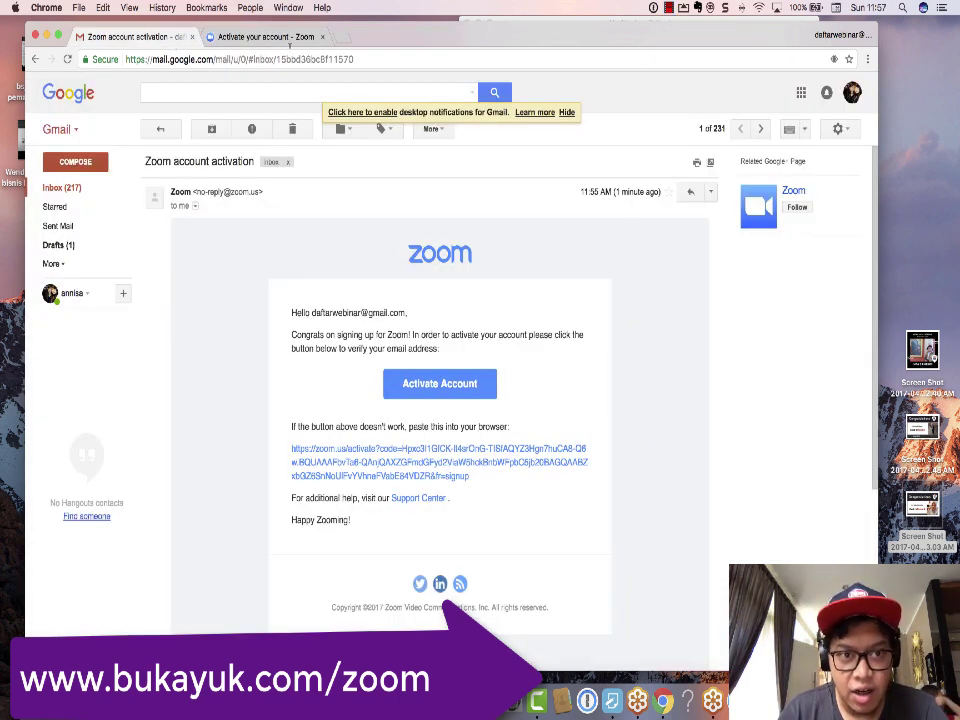
pyautogui.click(266, 37)
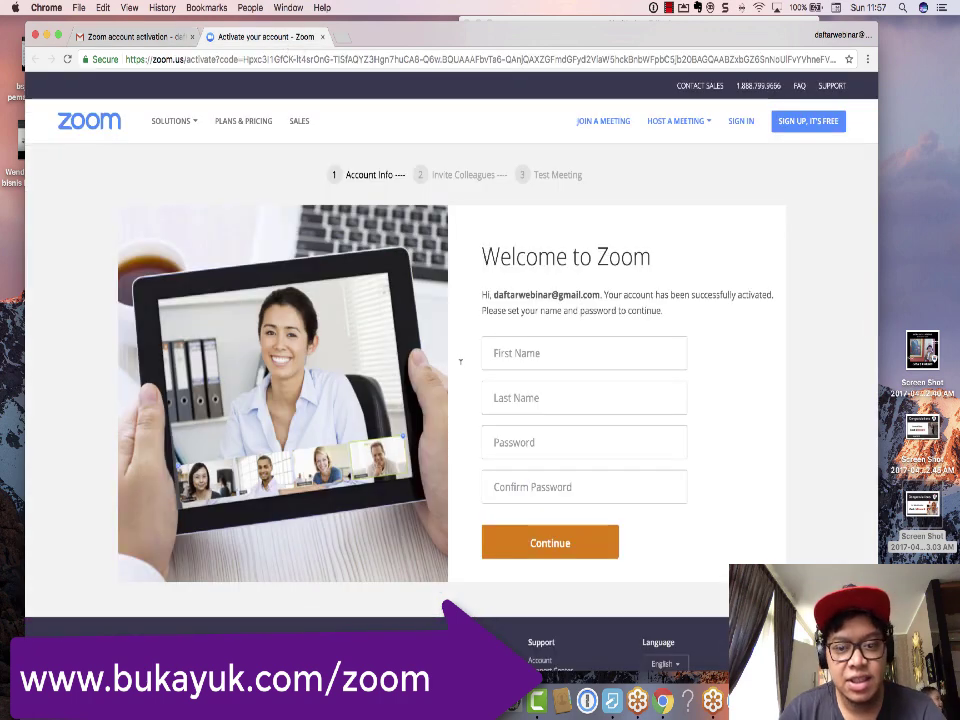
# Step: Screenshot the setup page, then enter the account holder's first and last name
pyautogui.press('super+shift+5')
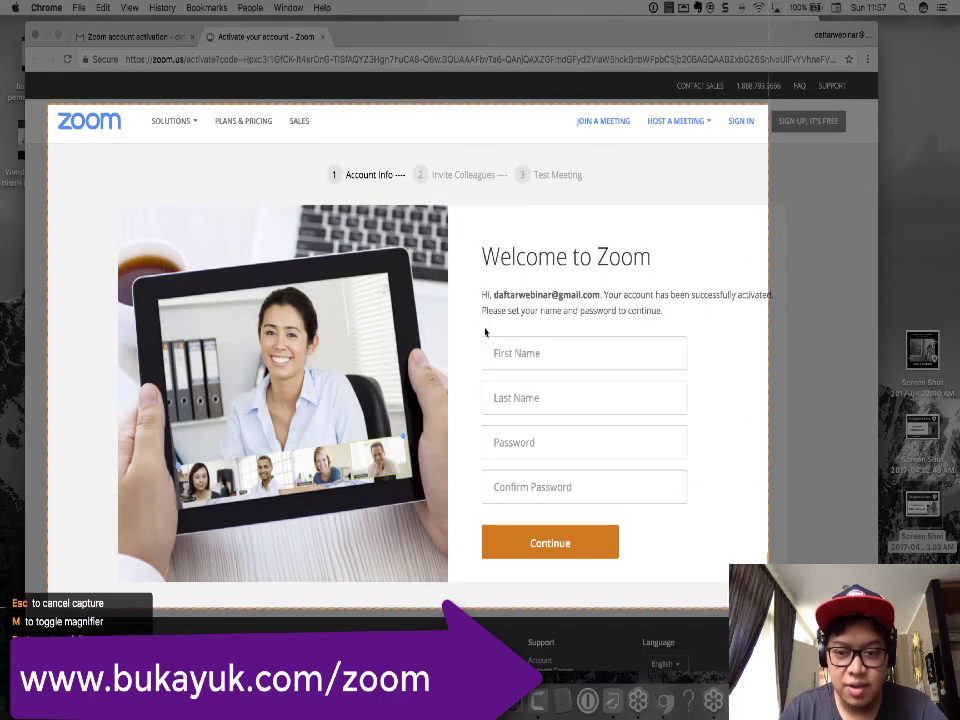
pyautogui.click(485, 332)
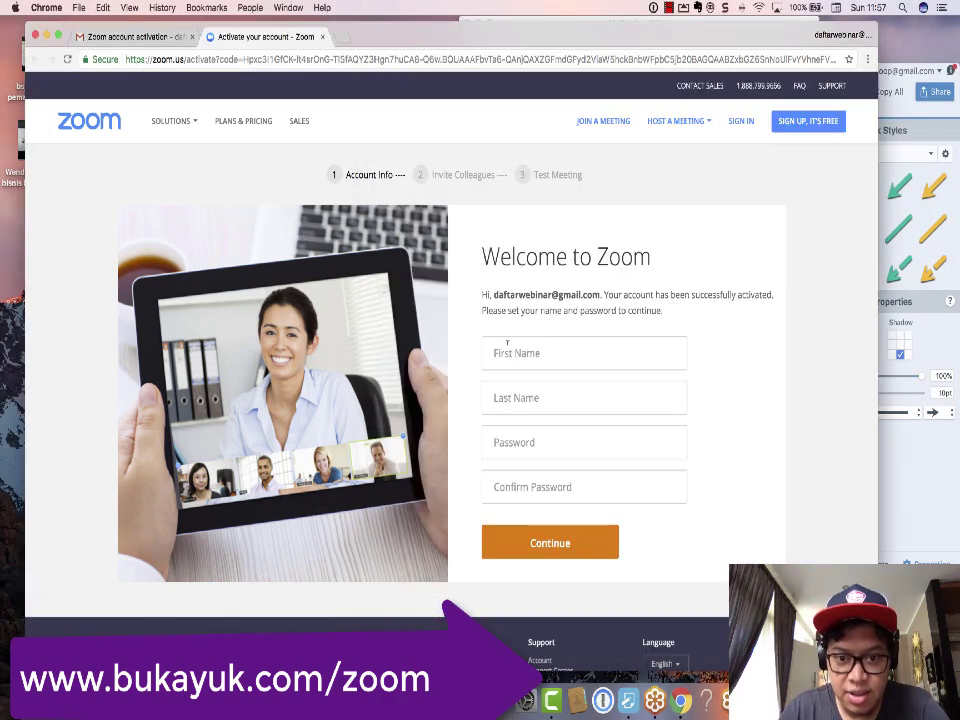
pyautogui.click(507, 343)
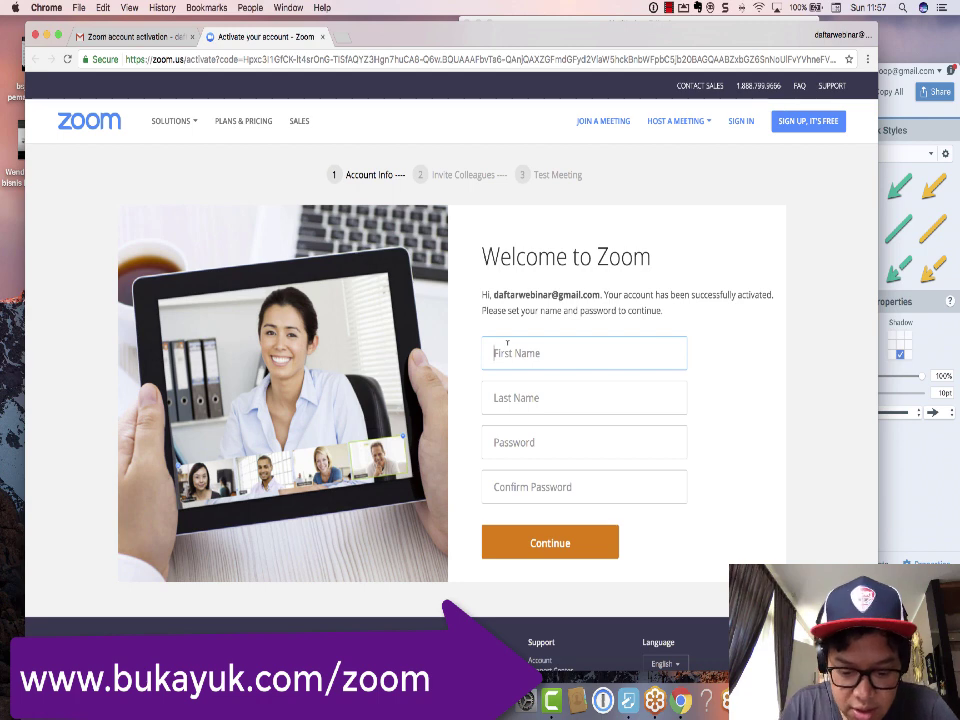
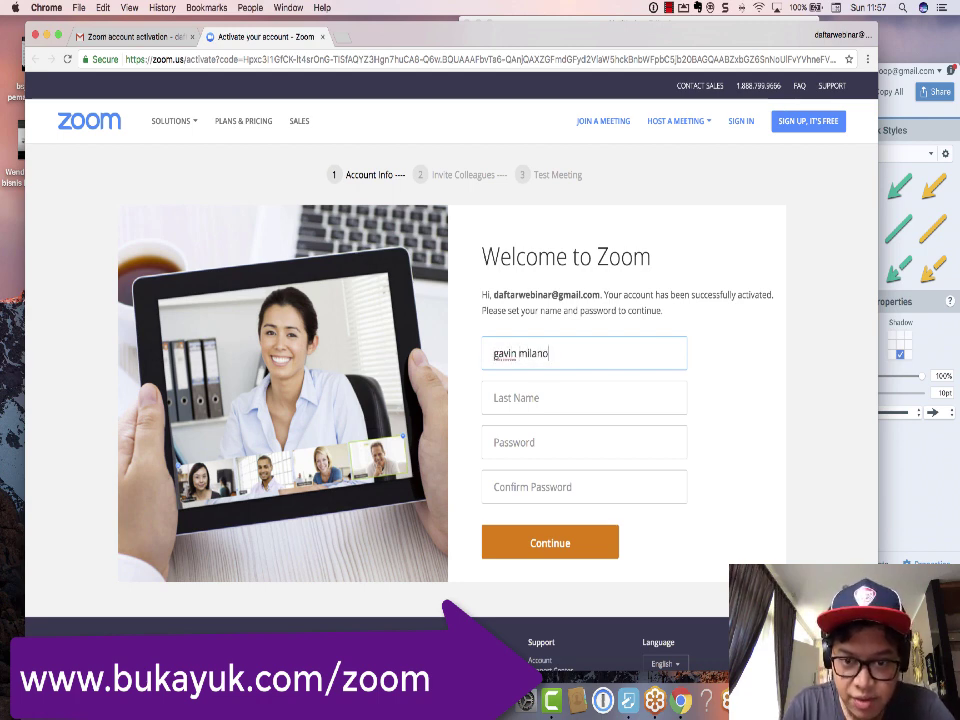
pyautogui.press('Tab')
pyautogui.doubleClick(545, 355)
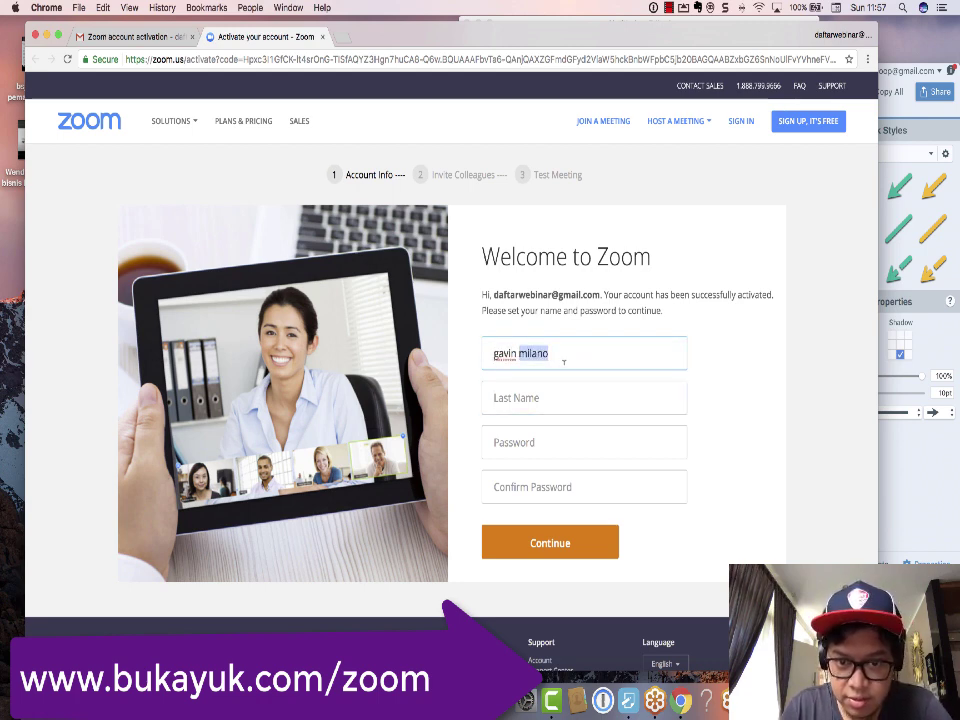
pyautogui.press('BackSpace')
pyautogui.press('Tab')
pyautogui.write('milano')
# Step: Enter and confirm the account password, then screenshot the completed form
pyautogui.press('Tab')
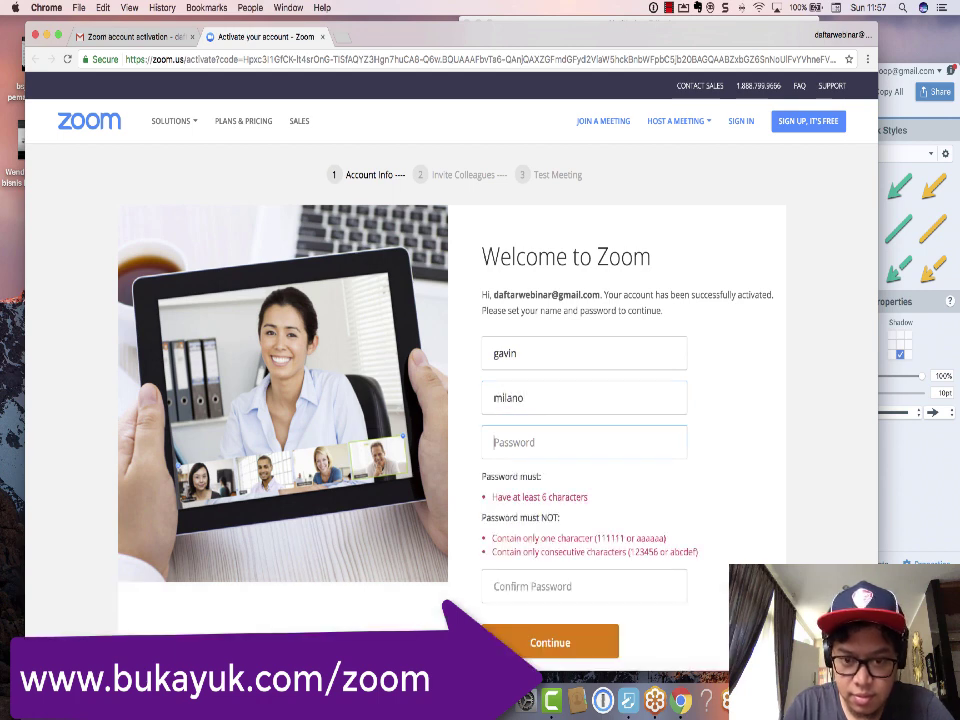
pyautogui.write('***')
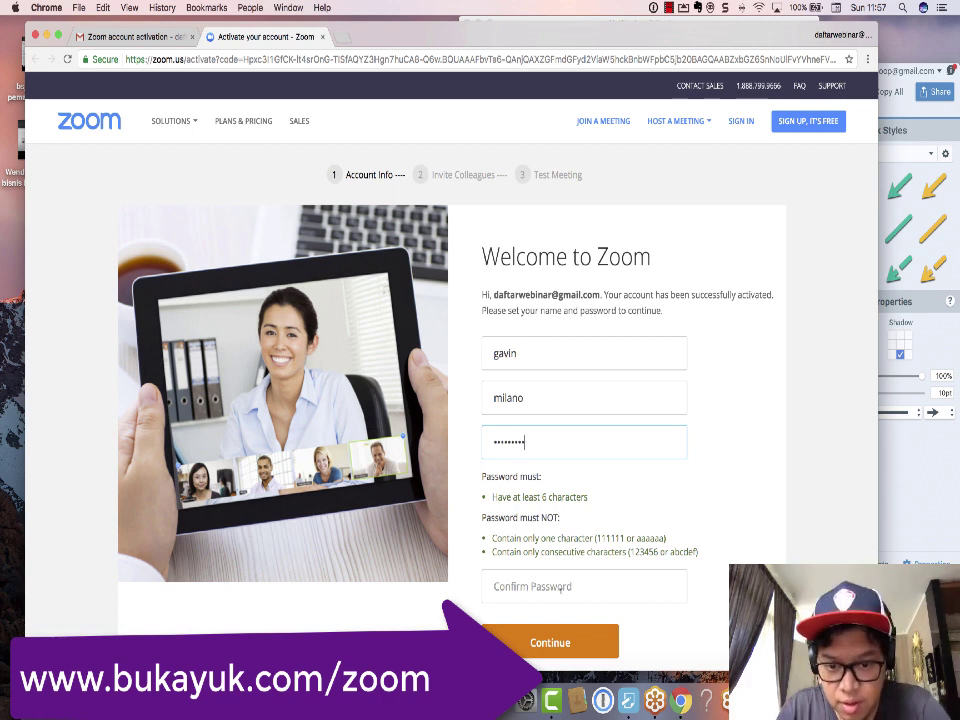
pyautogui.press('Tab')
pyautogui.write('***')
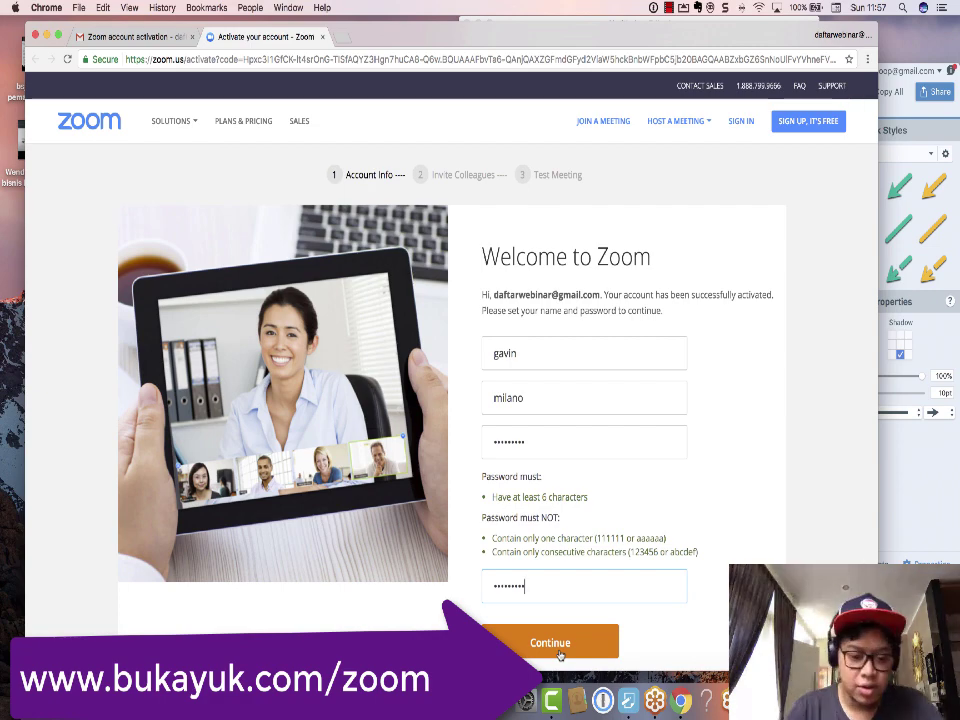
pyautogui.hotkey('ctrl', 'shift', 'c')
pyautogui.moveTo(48, 101); pyautogui.dragTo(515, 480)
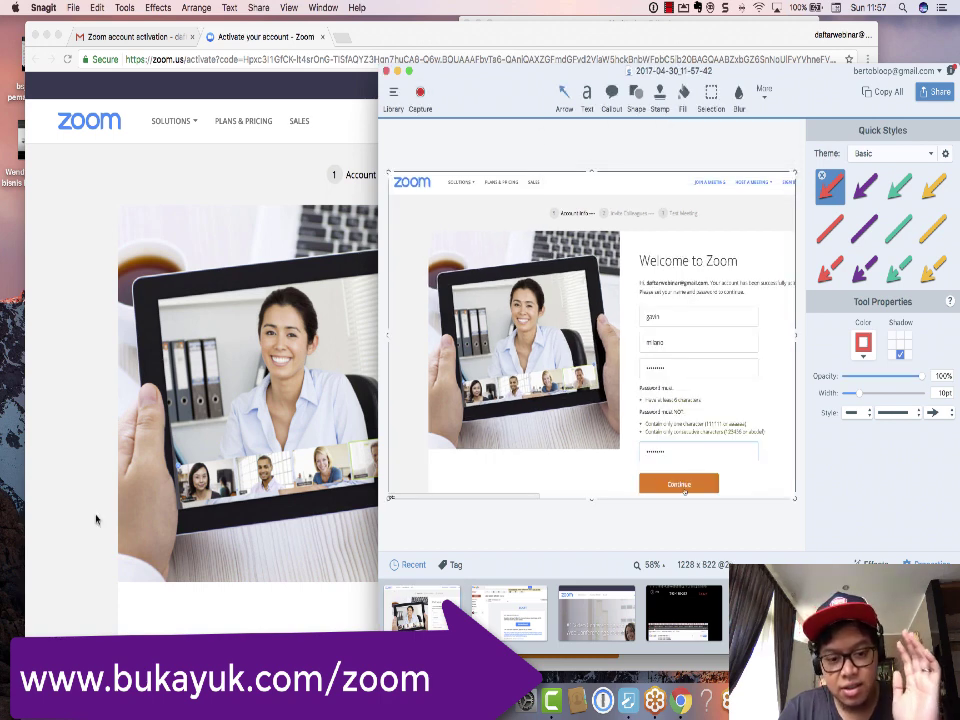
pyautogui.click(96, 519)
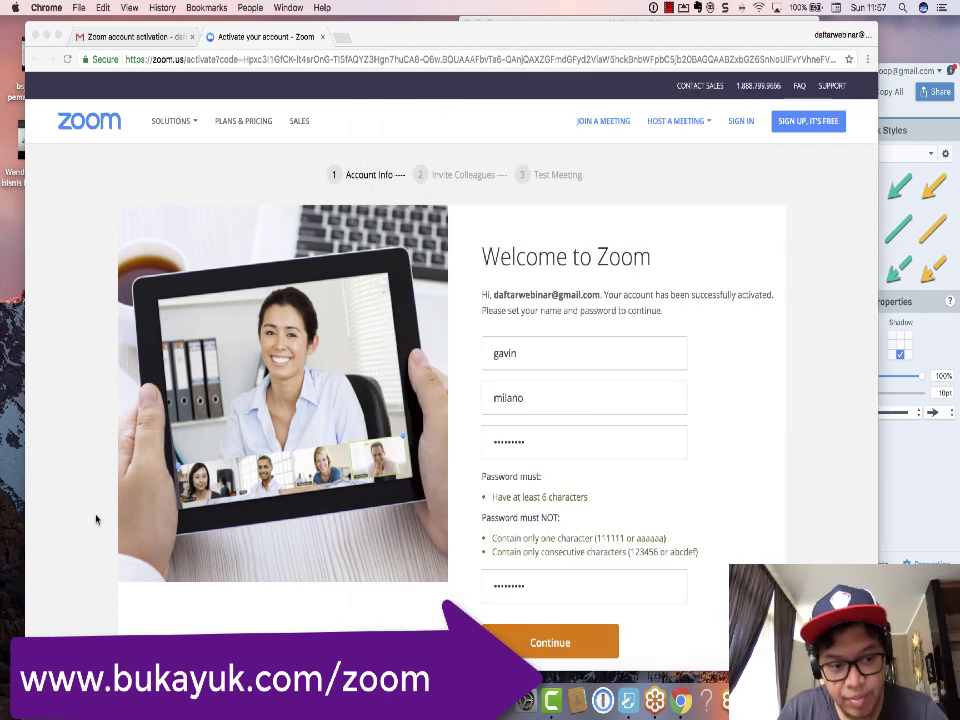
# Step: Submit the account details, let Chrome save the password, and open Schedule a Meeting
pyautogui.click(530, 645)
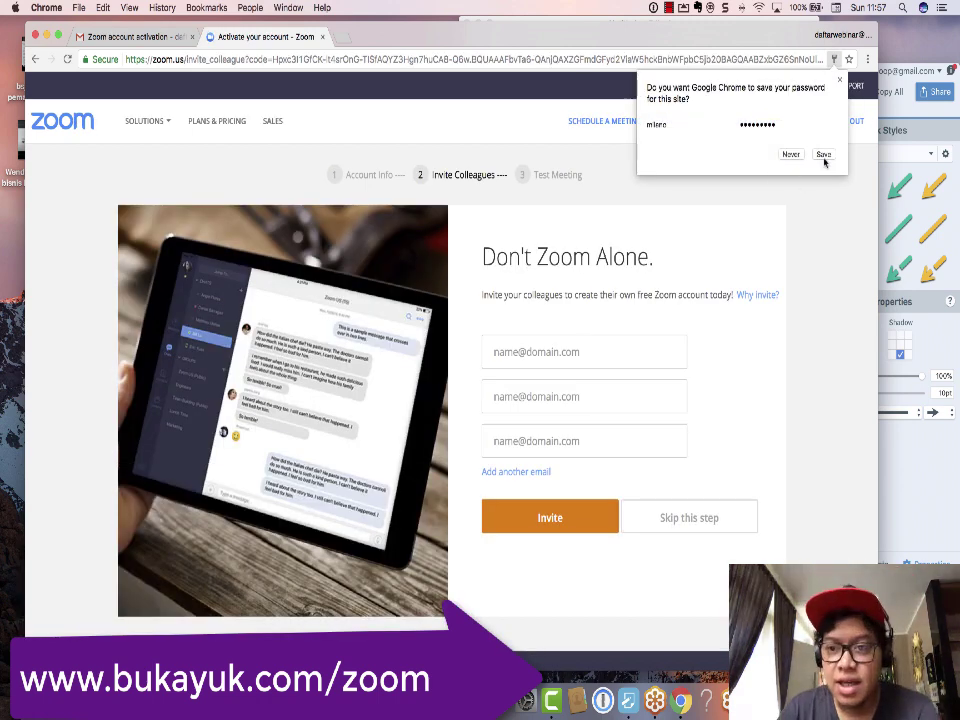
pyautogui.click(823, 155)
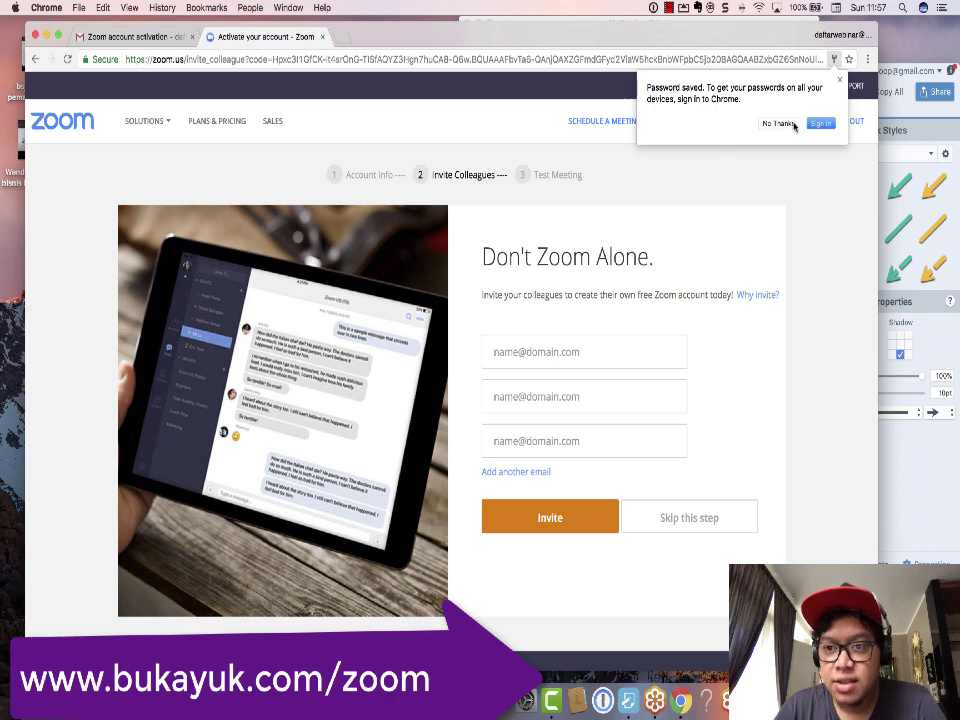
pyautogui.click(793, 124)
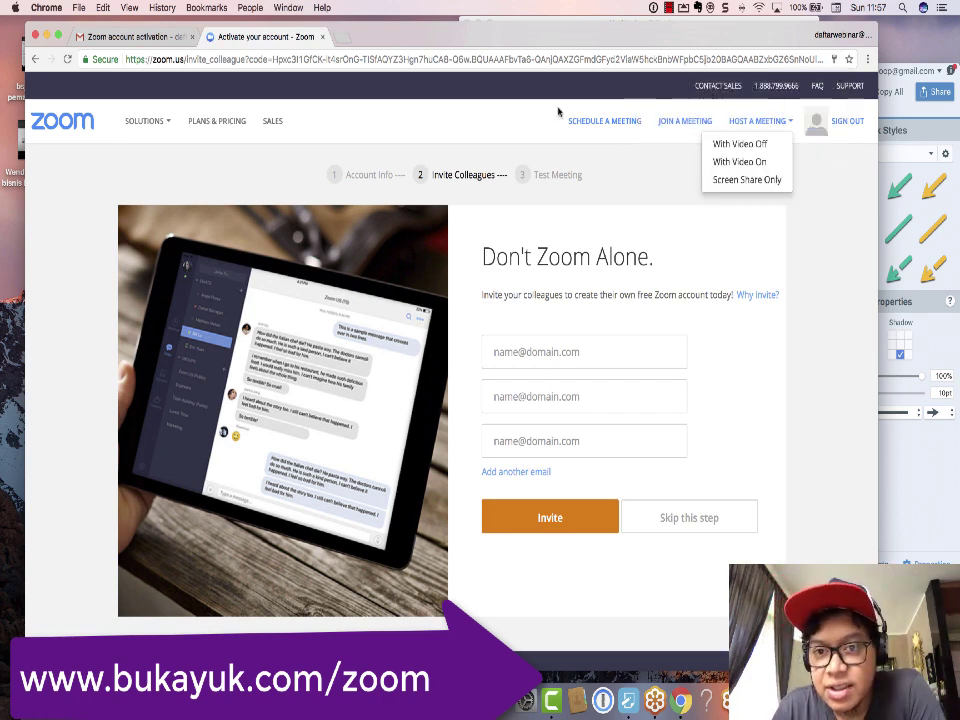
pyautogui.click(613, 127)
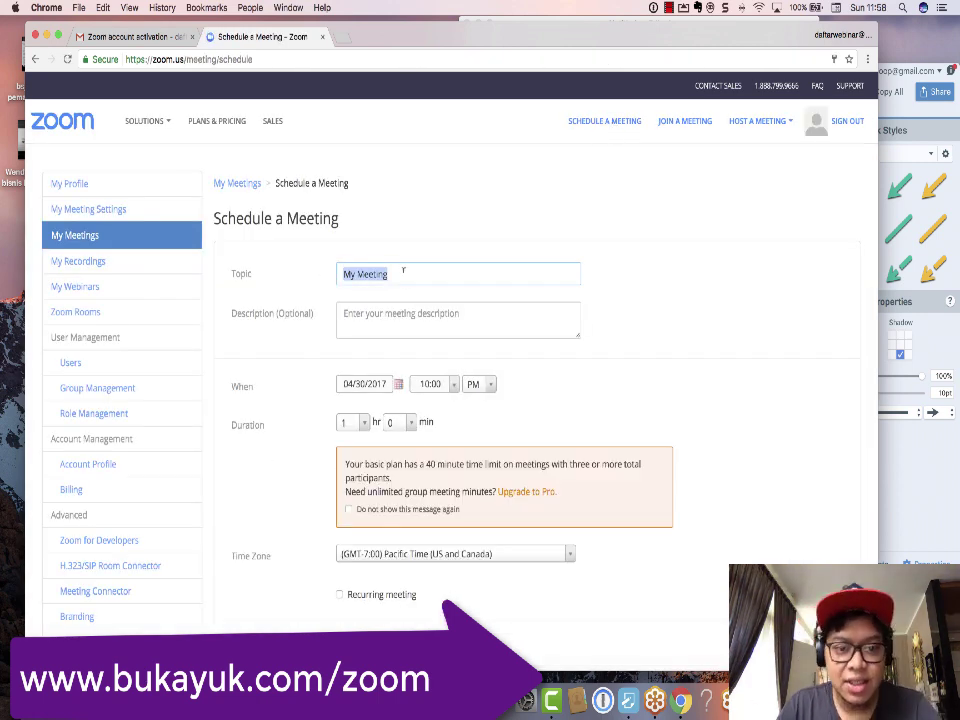
# Step: Replace the meeting topic with 'cara menambah follower instagram'
pyautogui.moveTo(403, 270); pyautogui.dragTo(345, 272)
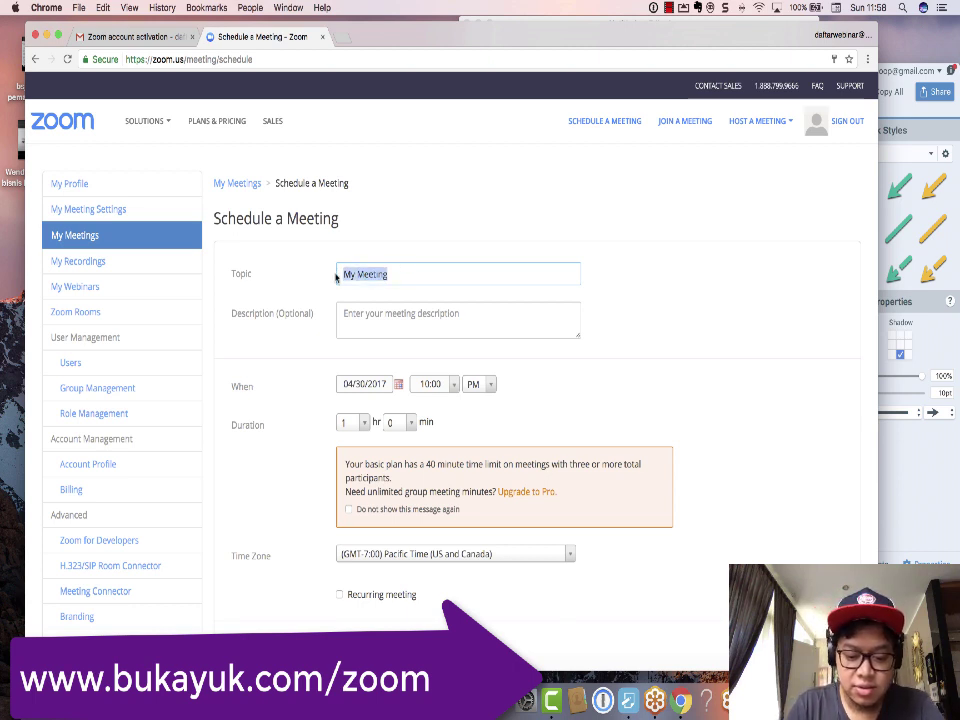
pyautogui.write('cara me')
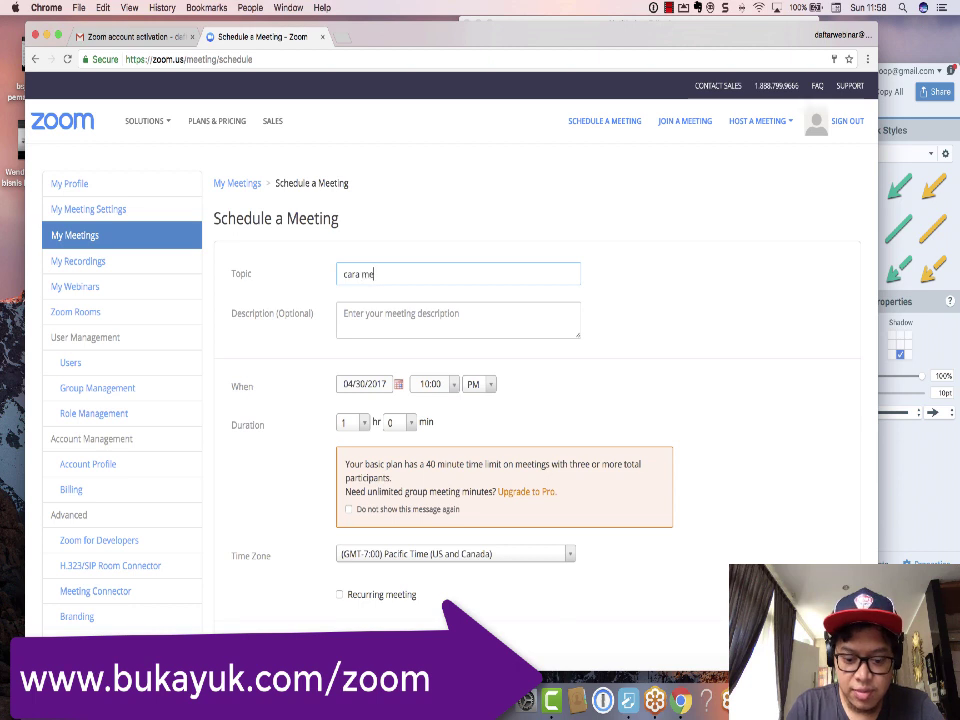
pyautogui.write('nambah follower instagram')
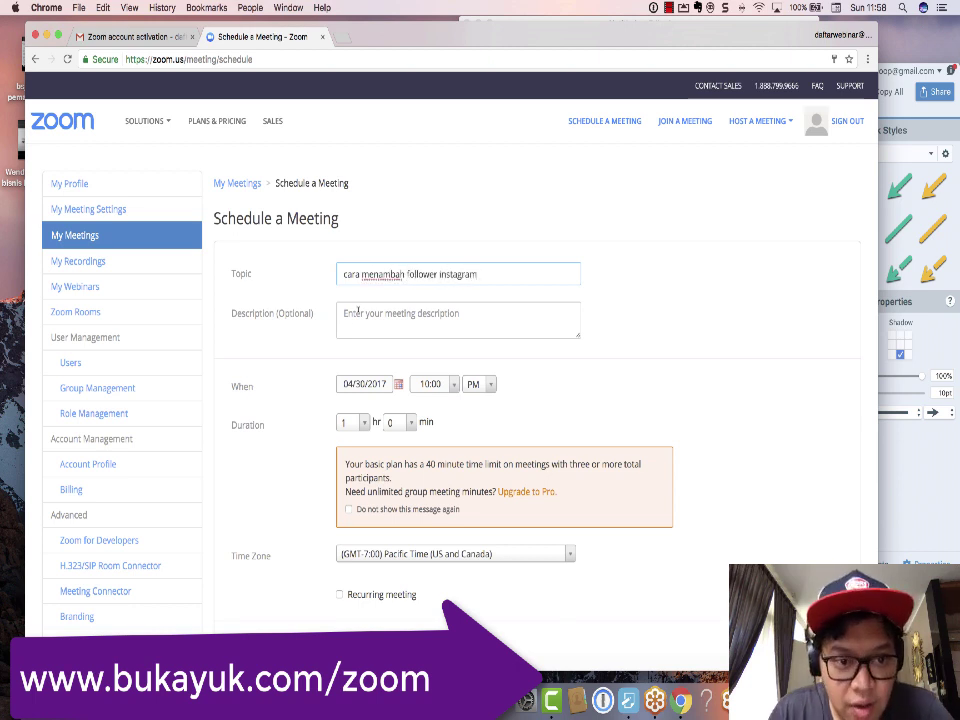
pyautogui.click(358, 311)
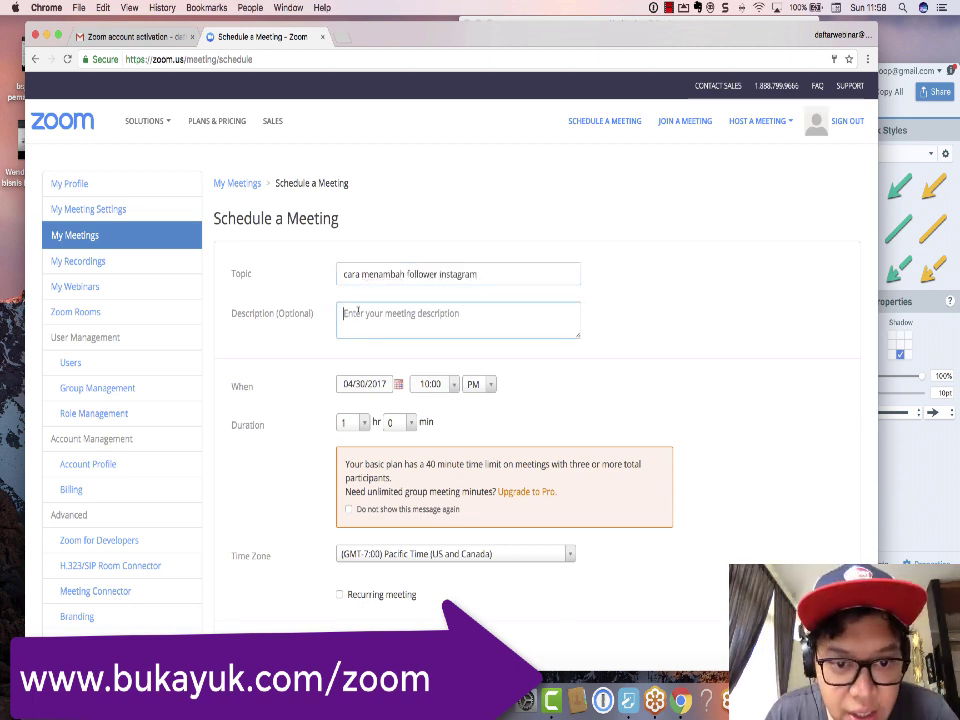
# Step: Keep the meeting date and make it recur daily until May 06, 2017
pyautogui.click(387, 388)
pyautogui.click(482, 409)
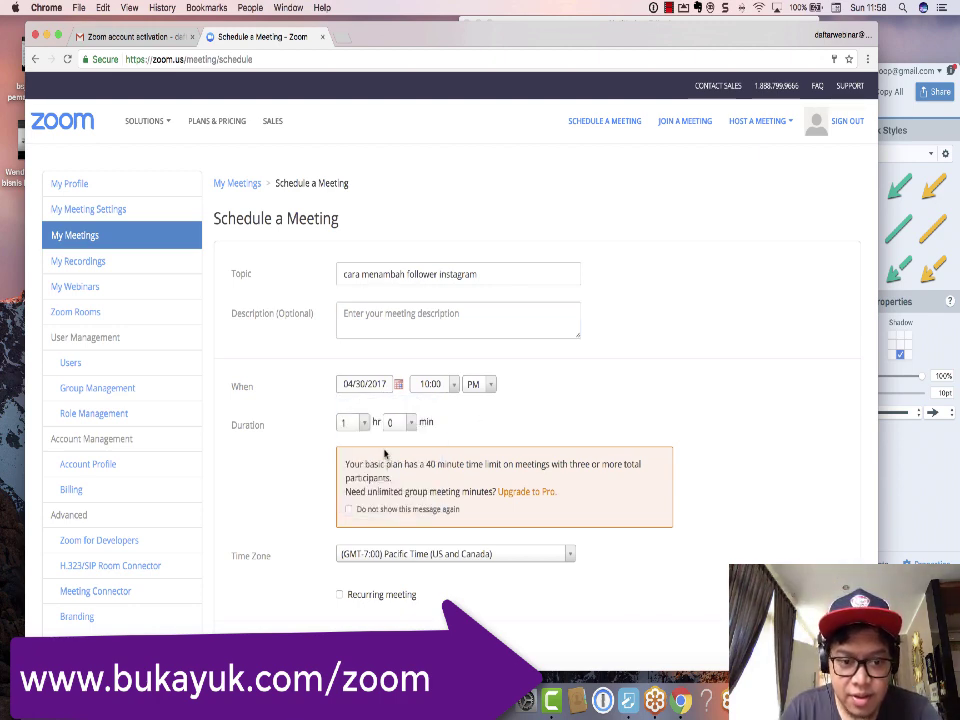
pyautogui.scroll(-3, 420, 440)
pyautogui.scroll(-6, 385, 455)
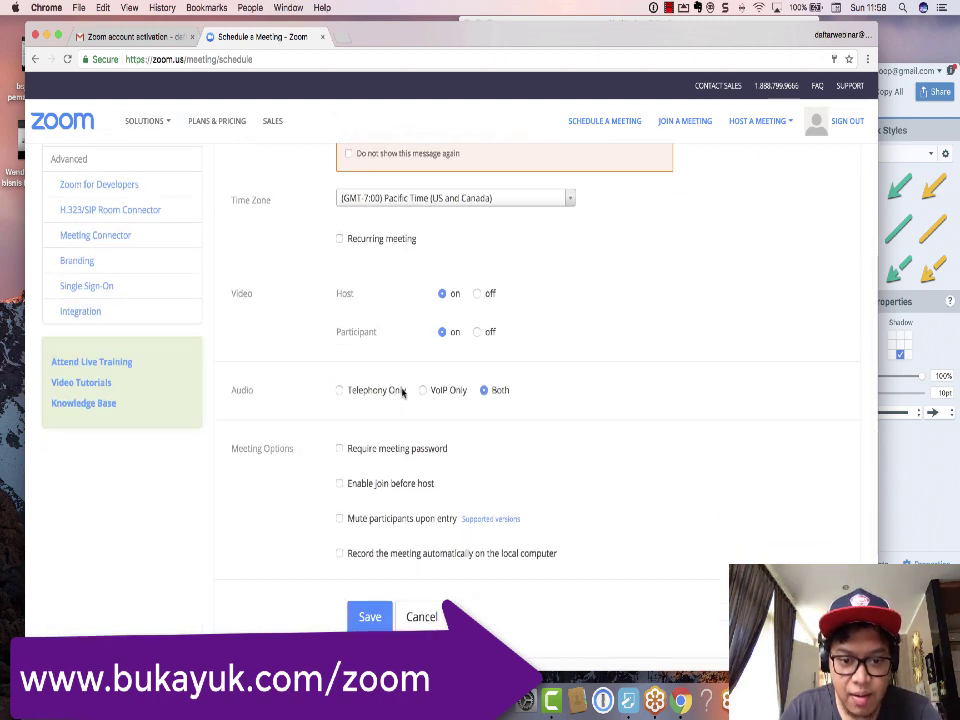
pyautogui.scroll(3, 355, 367)
pyautogui.scroll(2, 355, 367)
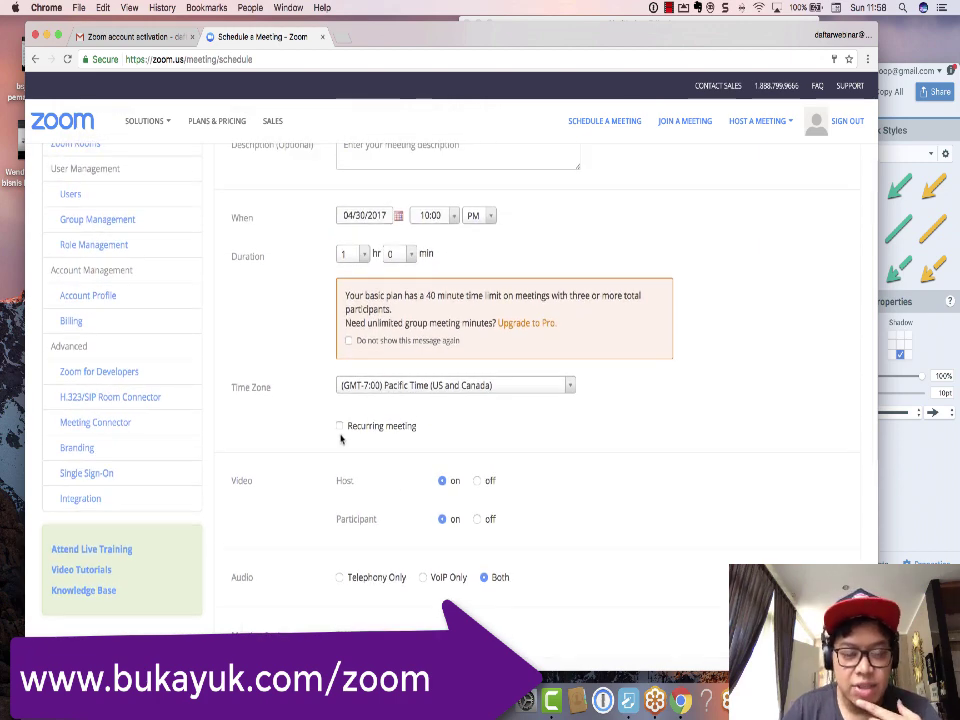
pyautogui.click(340, 426)
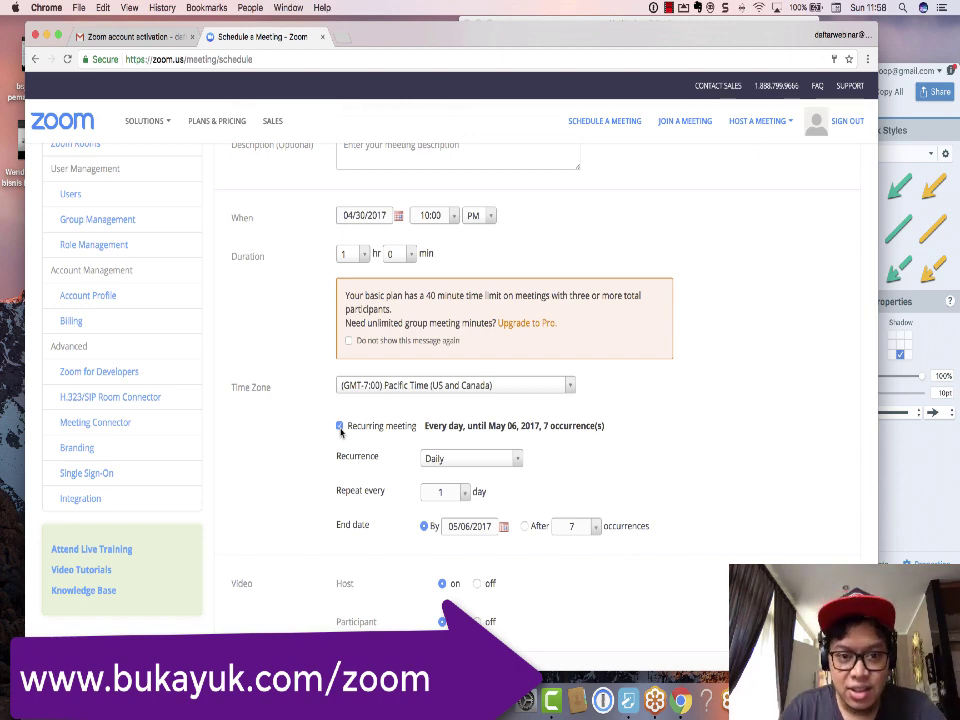
# Step: Turn off Recurring meeting and enable Join before host for the single 04/30/2017 session
pyautogui.scroll(-1, 341, 432)
pyautogui.scroll(1, 341, 430)
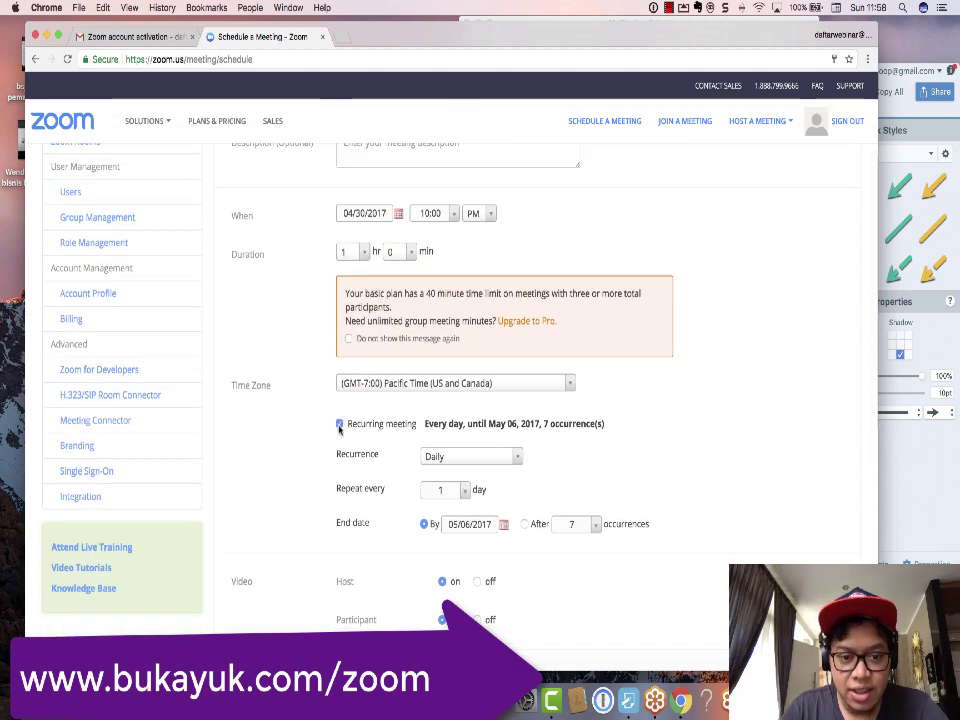
pyautogui.click(339, 425)
pyautogui.scroll(-5, 339, 430)
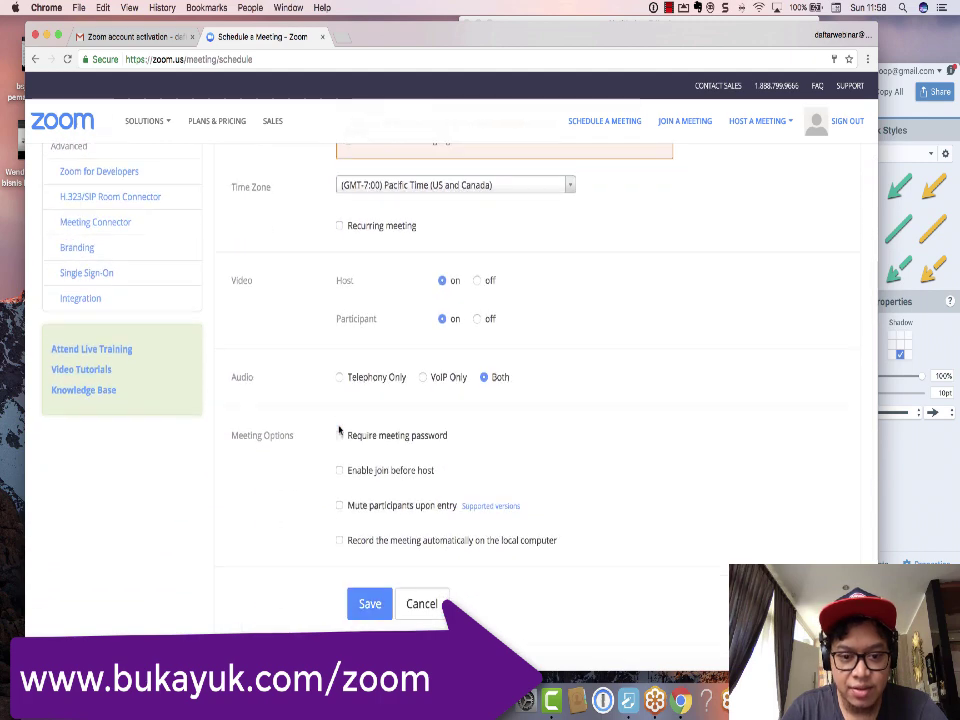
pyautogui.scroll(-3, 339, 430)
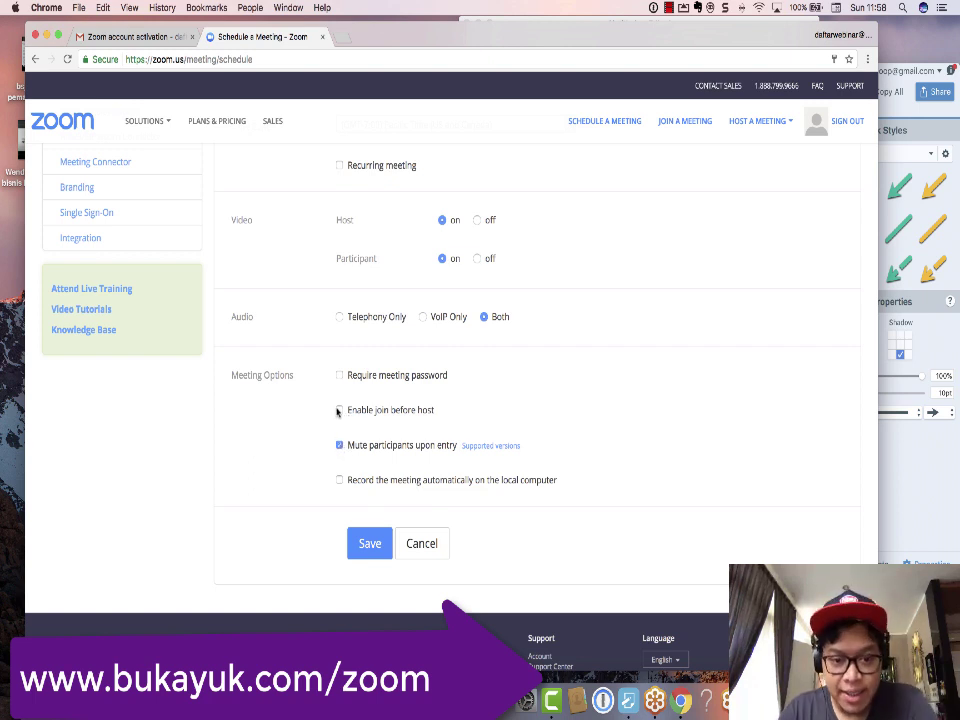
pyautogui.click(339, 410)
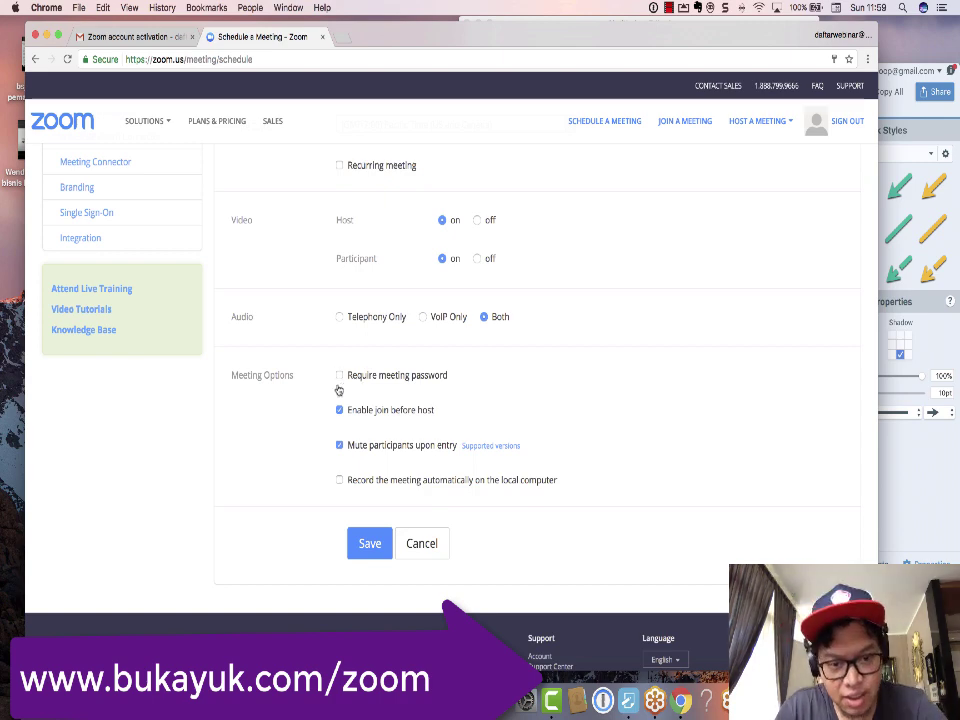
pyautogui.scroll(3, 380, 370)
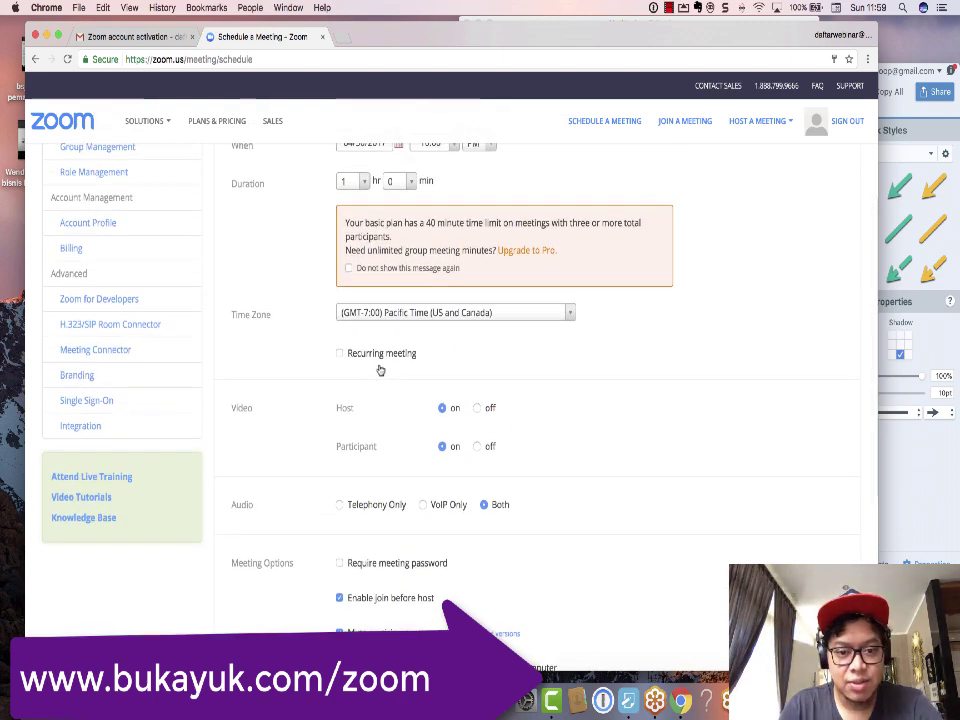
pyautogui.scroll(6, 380, 370)
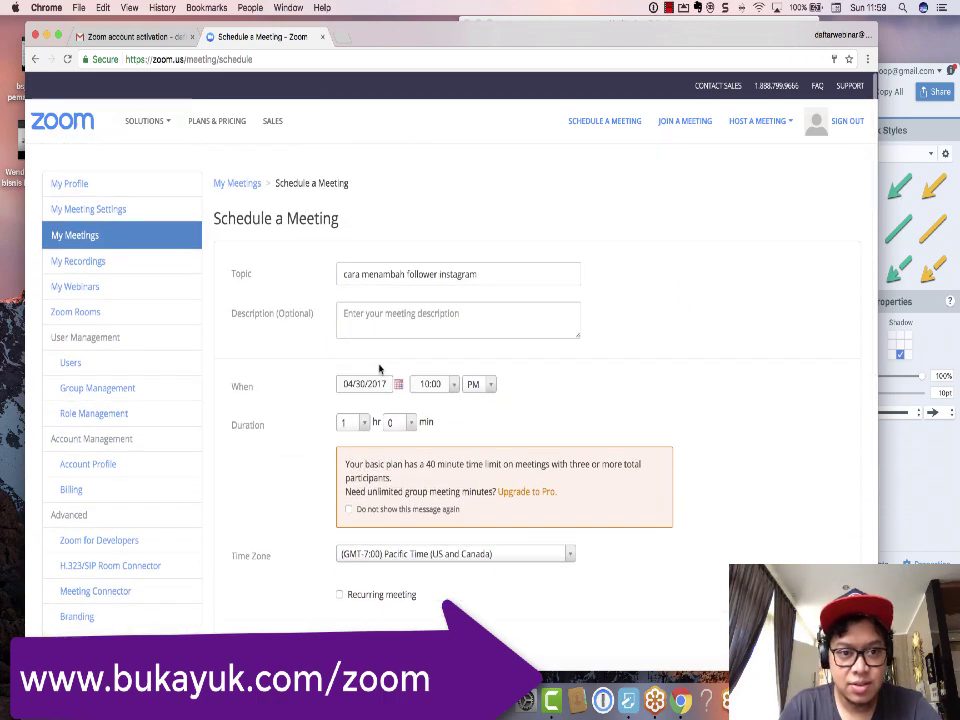
# Step: Capture the browser window showing the schedule form as a Snagit screenshot
pyautogui.hotkey('ctrl', 'shift', 'c')
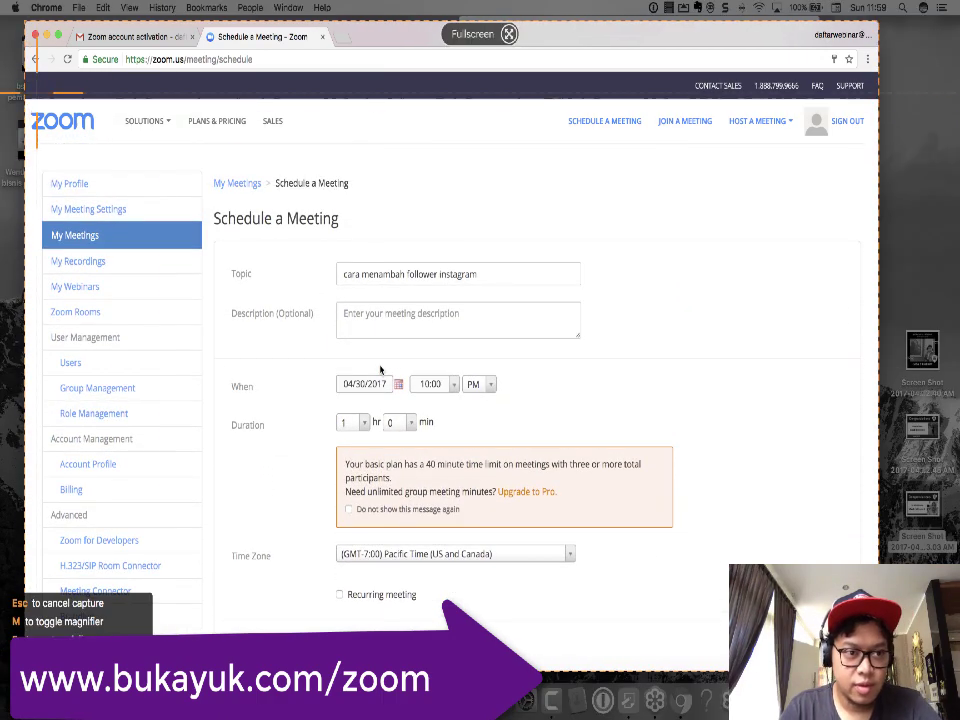
pyautogui.click(380, 370)
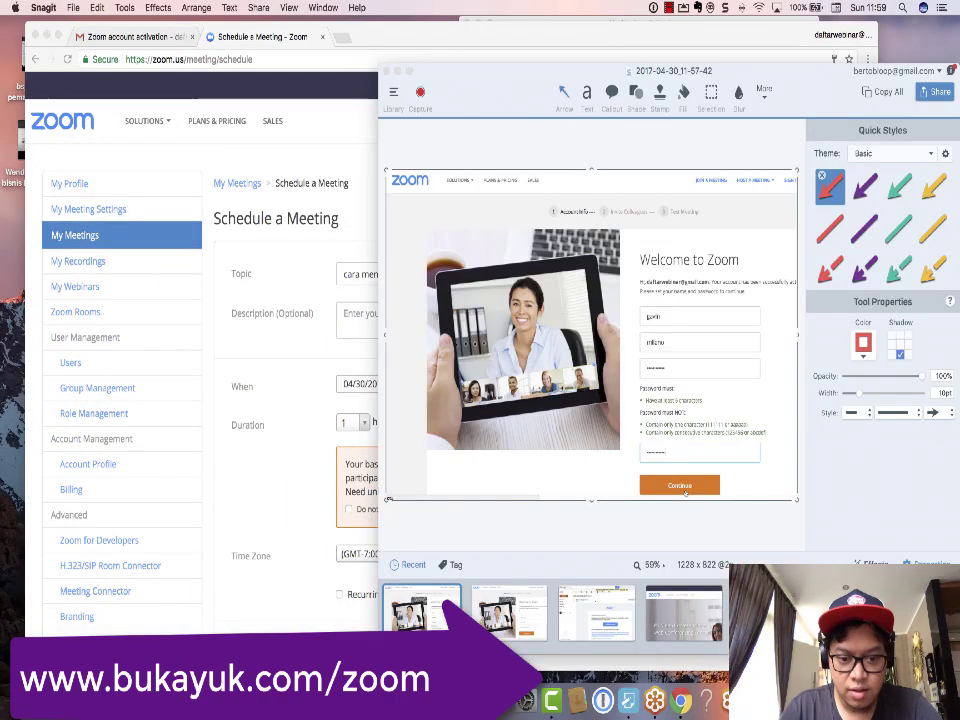
pyautogui.click(228, 366)
# Step: Screenshot the lower region of the schedule form, then save the meeting
pyautogui.scroll(-10, 228, 366)
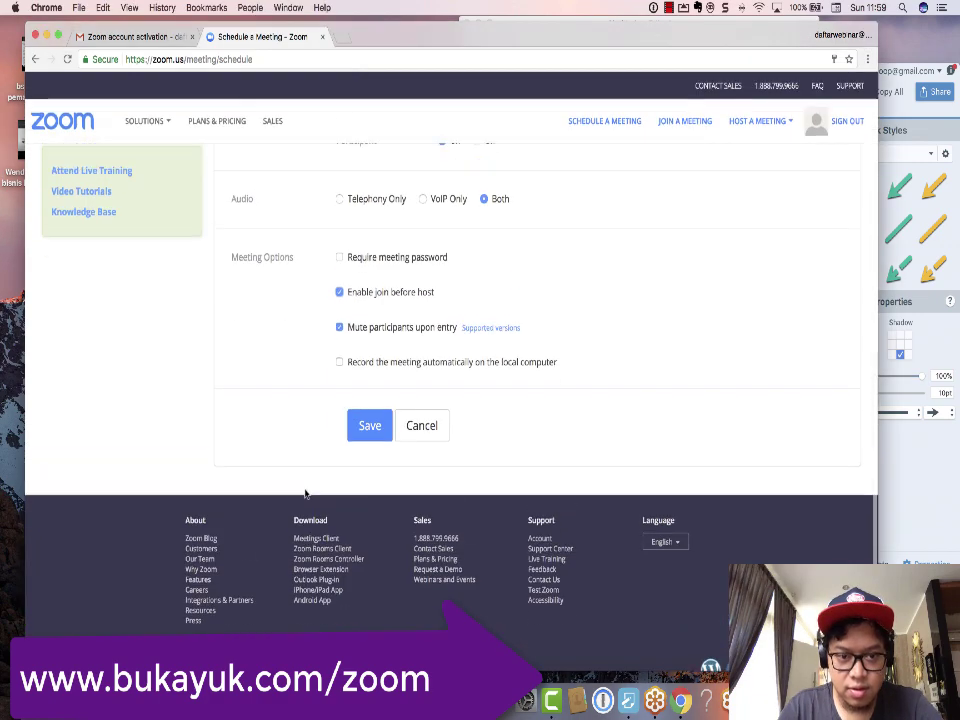
pyautogui.hotkey('ctrl', 'shift', 'c')
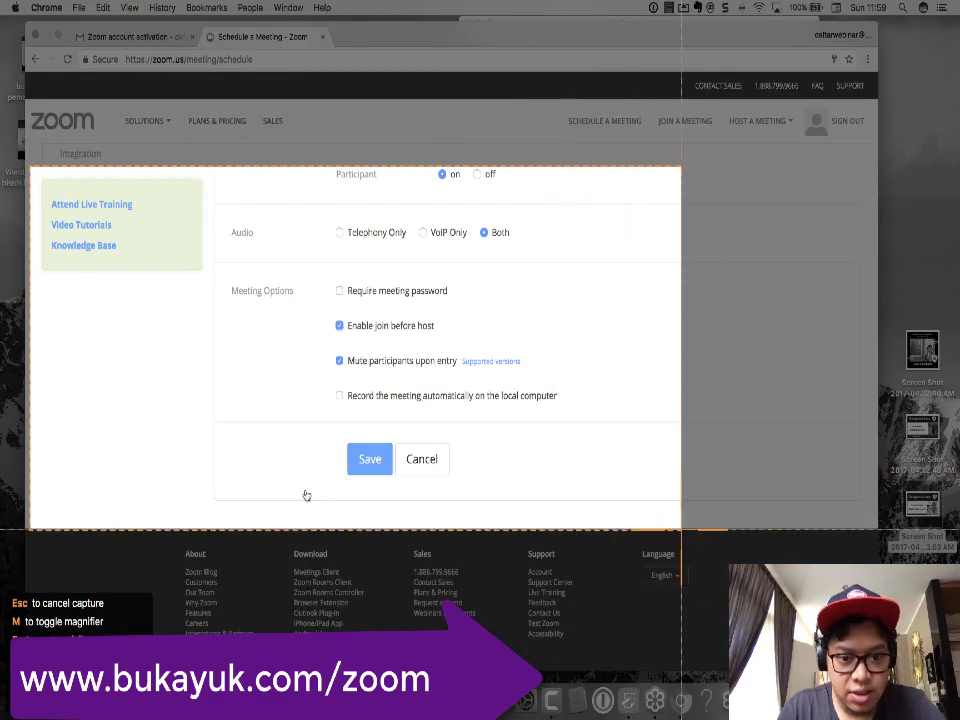
pyautogui.click(306, 495)
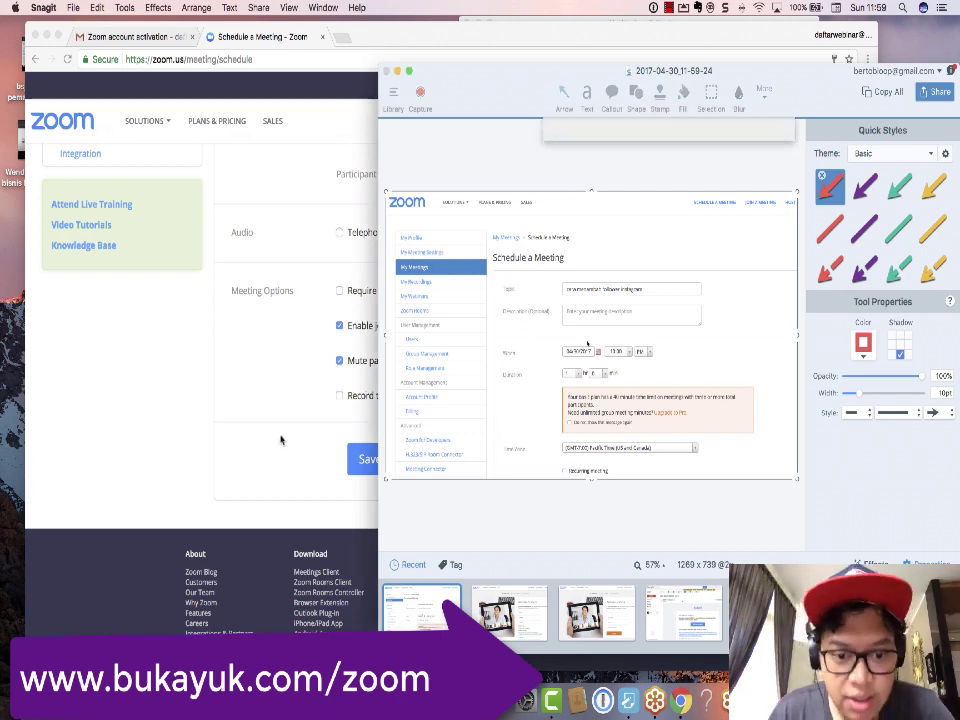
pyautogui.click(270, 441)
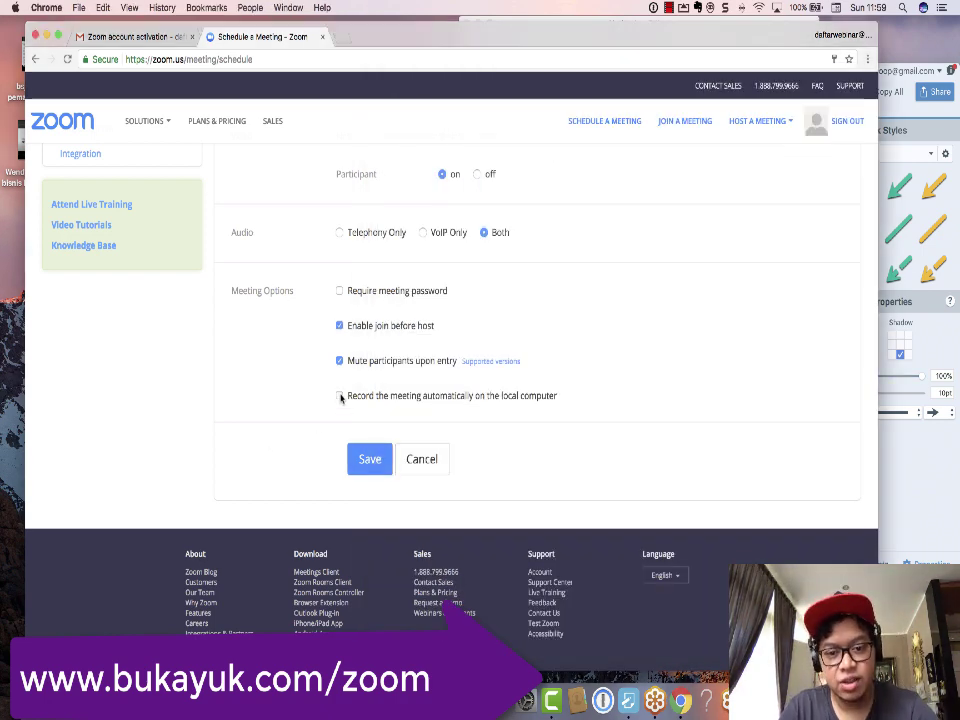
pyautogui.click(370, 460)
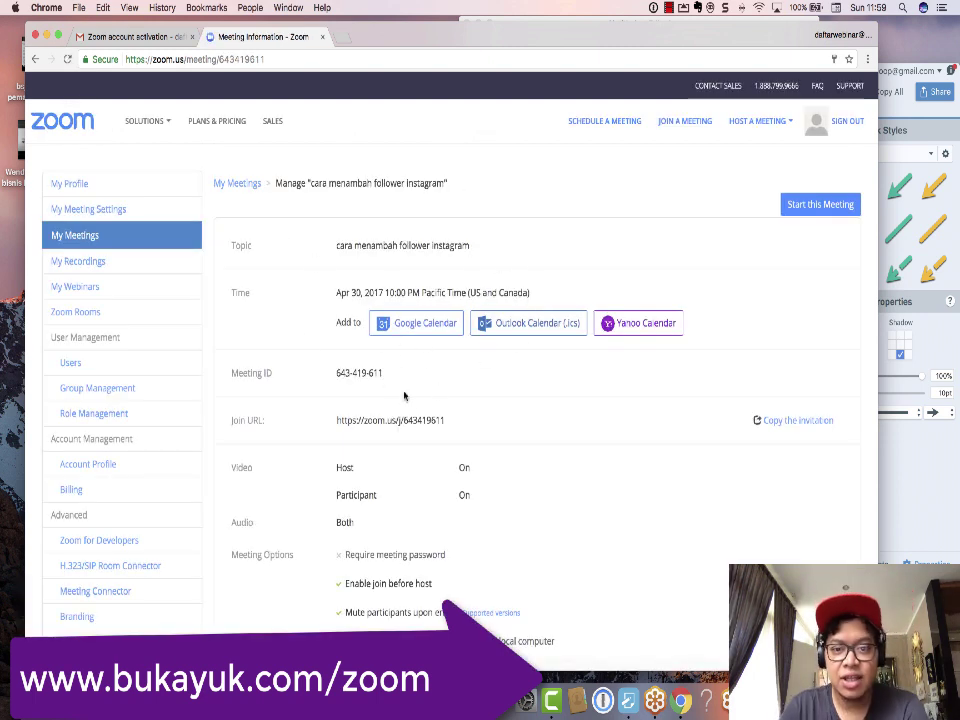
# Step: Screenshot the Meeting Information area with its meeting ID, join URL and options
pyautogui.scroll(-2, 404, 396)
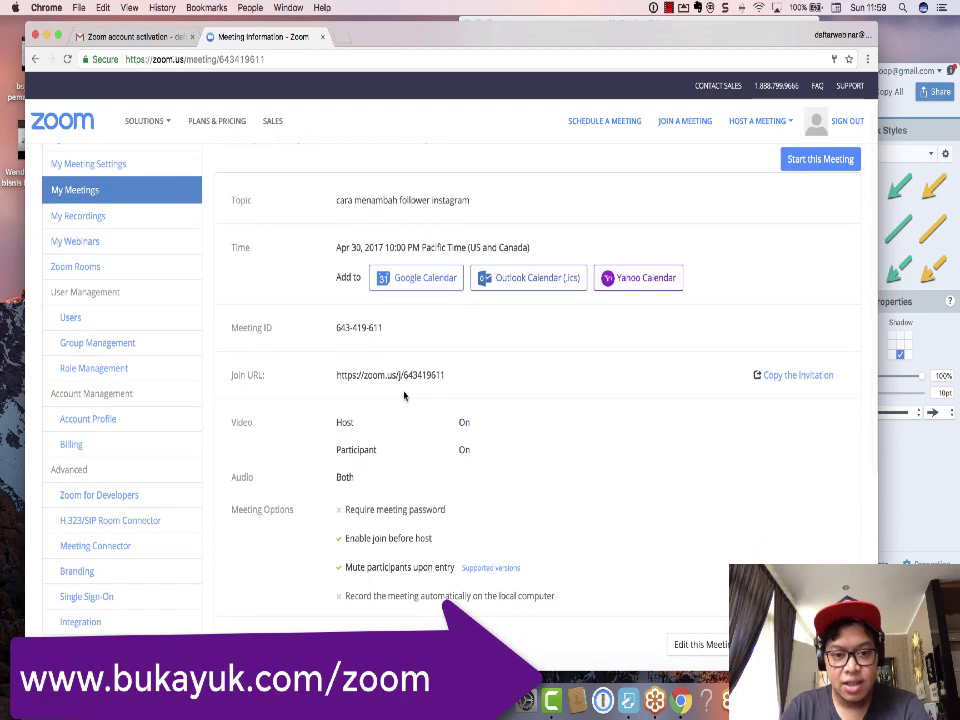
pyautogui.press('super+shift+5')
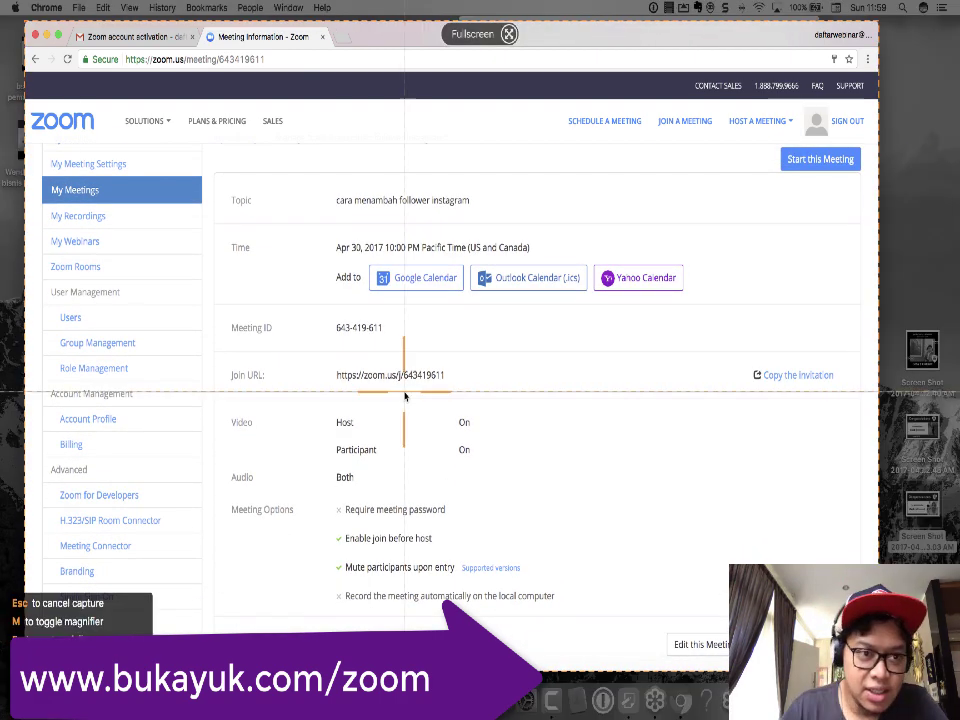
pyautogui.moveTo(30, 103); pyautogui.dragTo(756, 620)
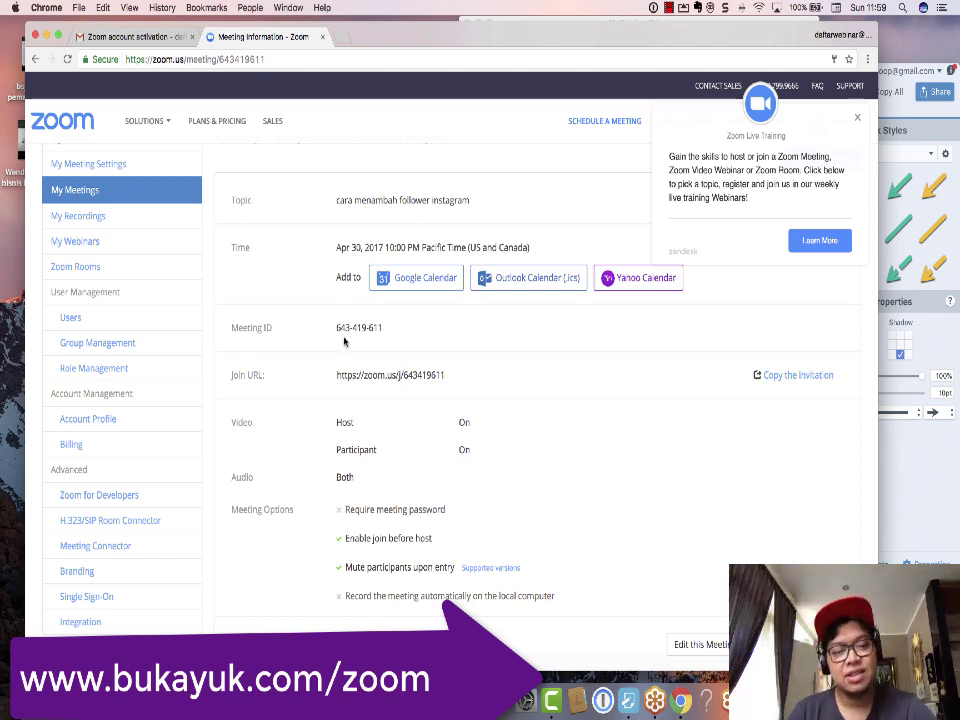
# Step: Add two Notepad lines about installing Zoom by app or laptop via Google Playstore or iOS, then widen the window
pyautogui.click(615, 695)
pyautogui.click(656, 323)
pyautogui.press('Return')
pyautogui.press('Return')
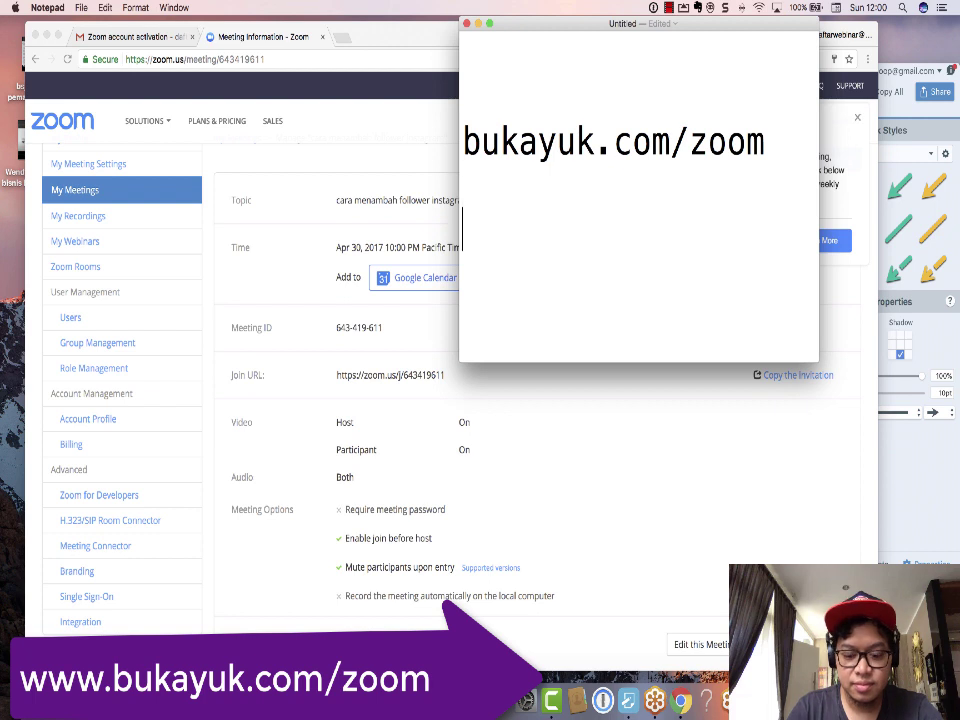
pyautogui.write('mereka akan instal')
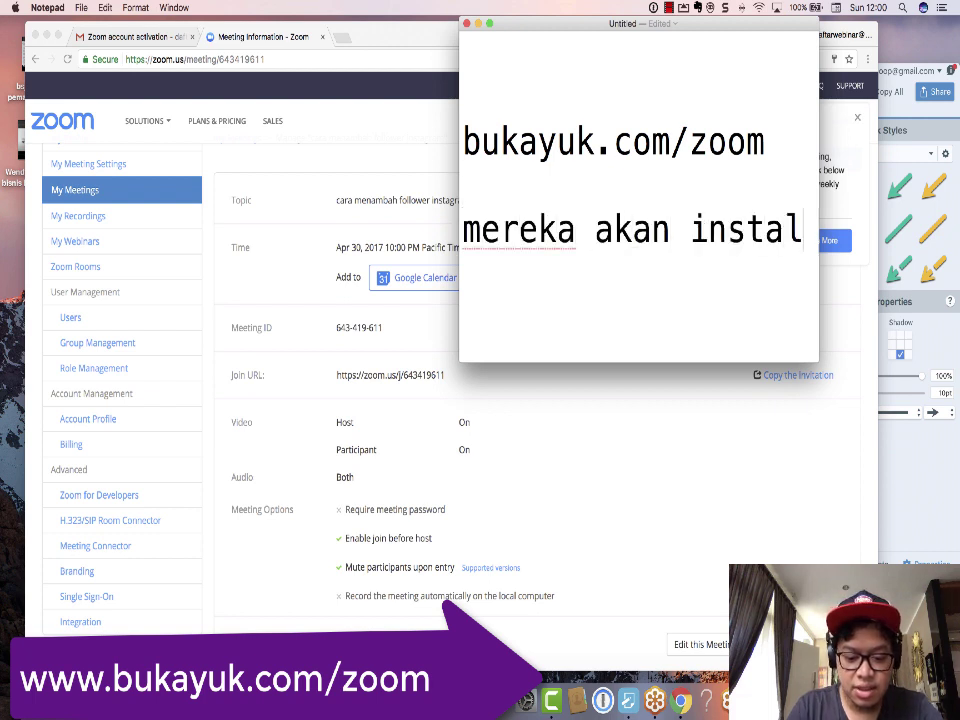
pyautogui.write('l zoom sof')
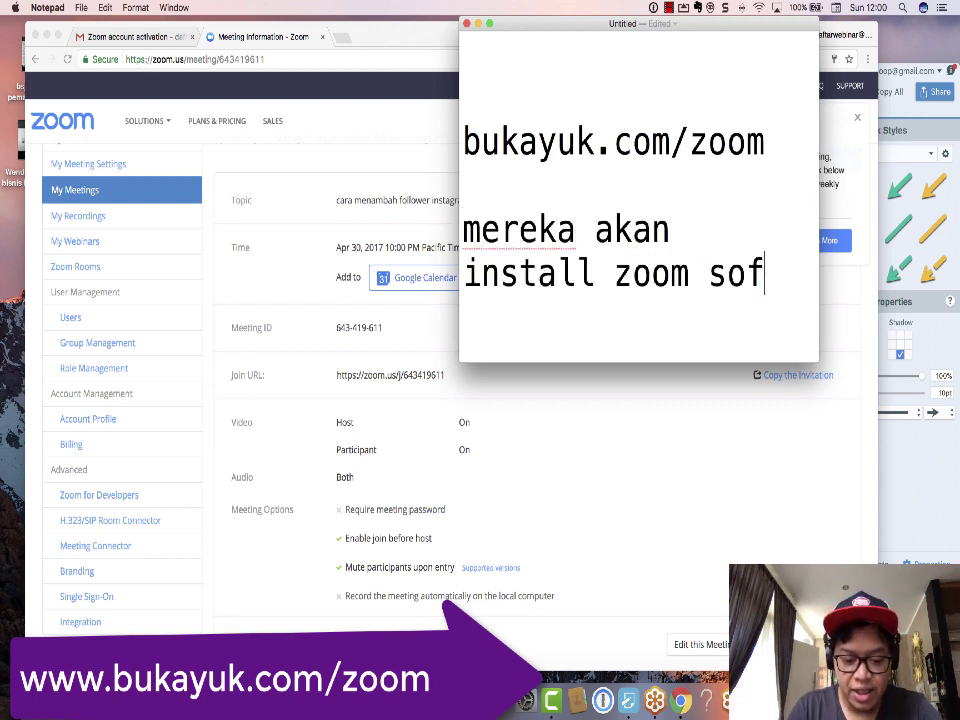
pyautogui.write('tware baik di ')
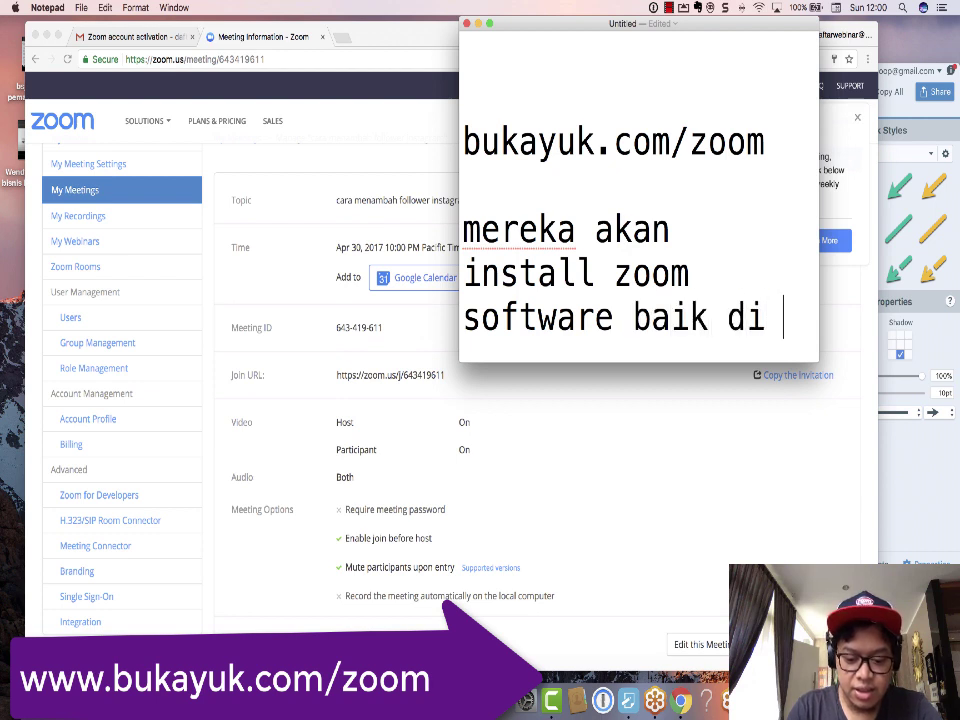
pyautogui.write('aplikasi maupun')
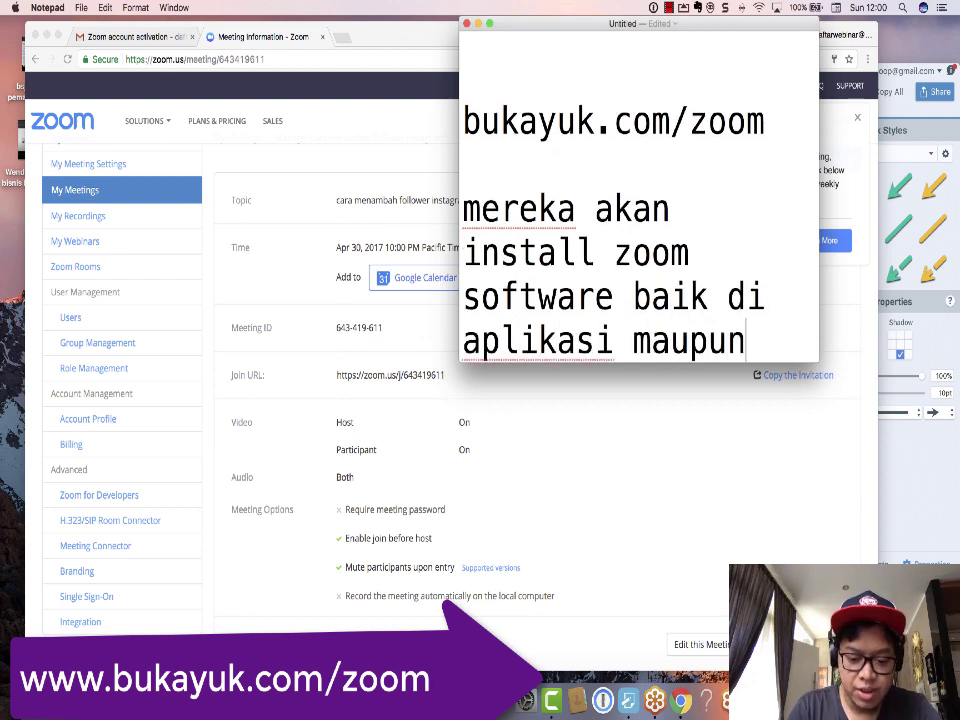
pyautogui.write(' di lapotp')
pyautogui.press('Return')
pyautogui.press('Return')
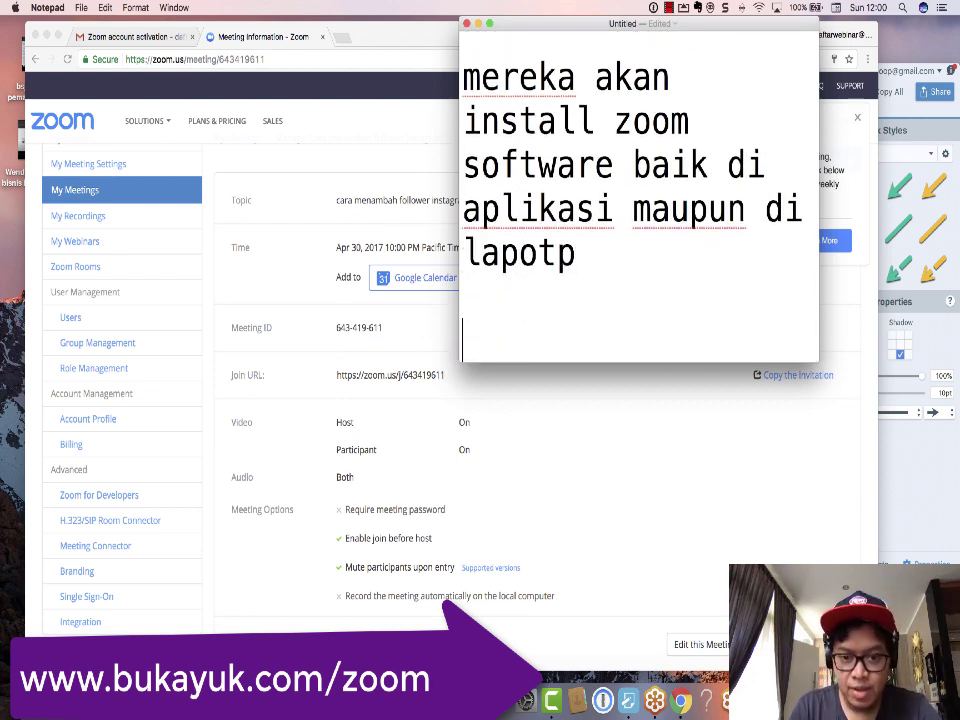
pyautogui.write('di aplikasi ')
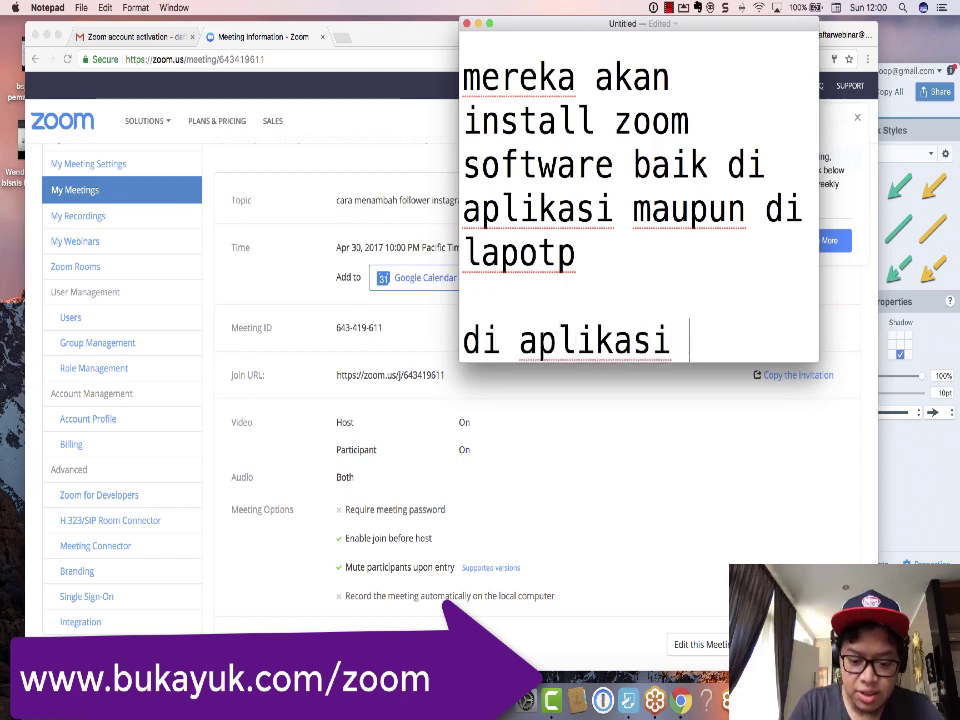
pyautogui.write('google play')
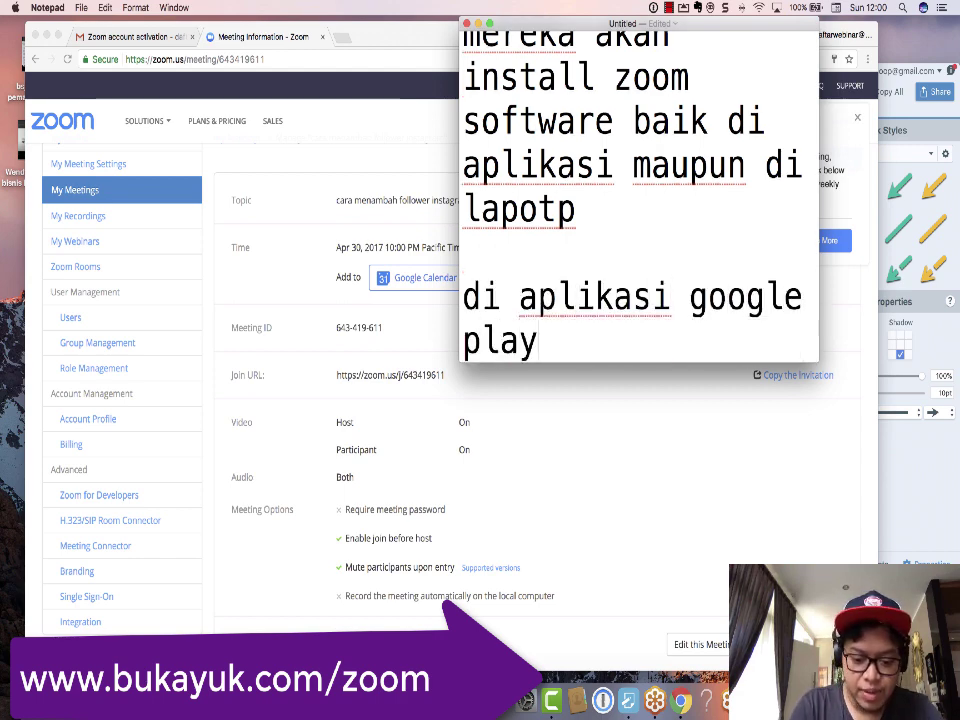
pyautogui.write('store atau ios')
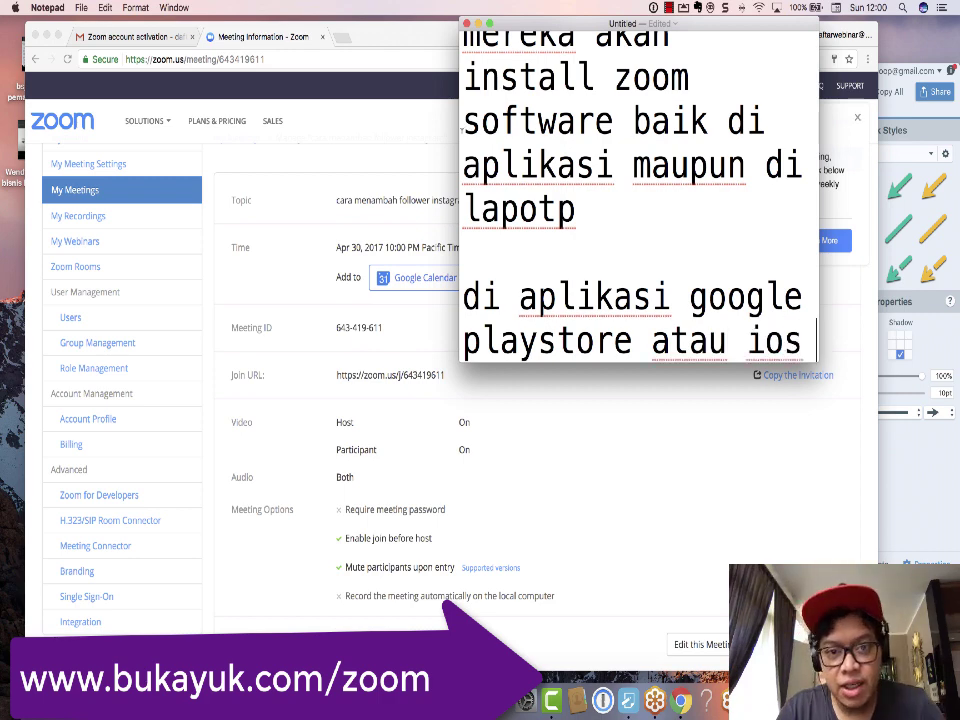
pyautogui.moveTo(460, 148); pyautogui.dragTo(288, 148)
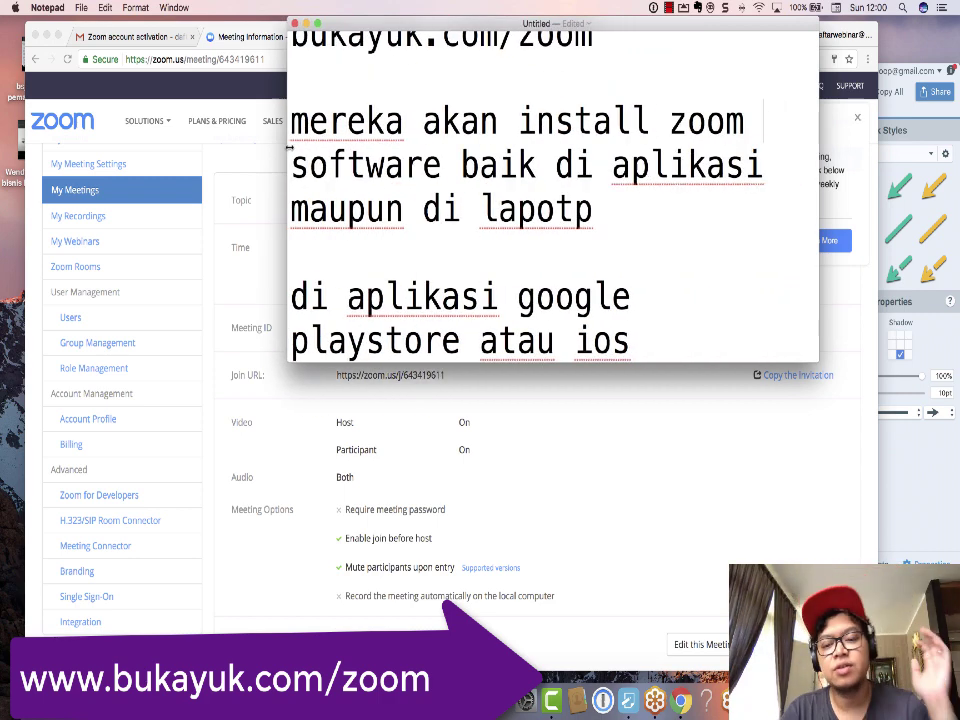
# Step: Select the meeting's join URL on its details page and switch to Safari
pyautogui.click(510, 439)
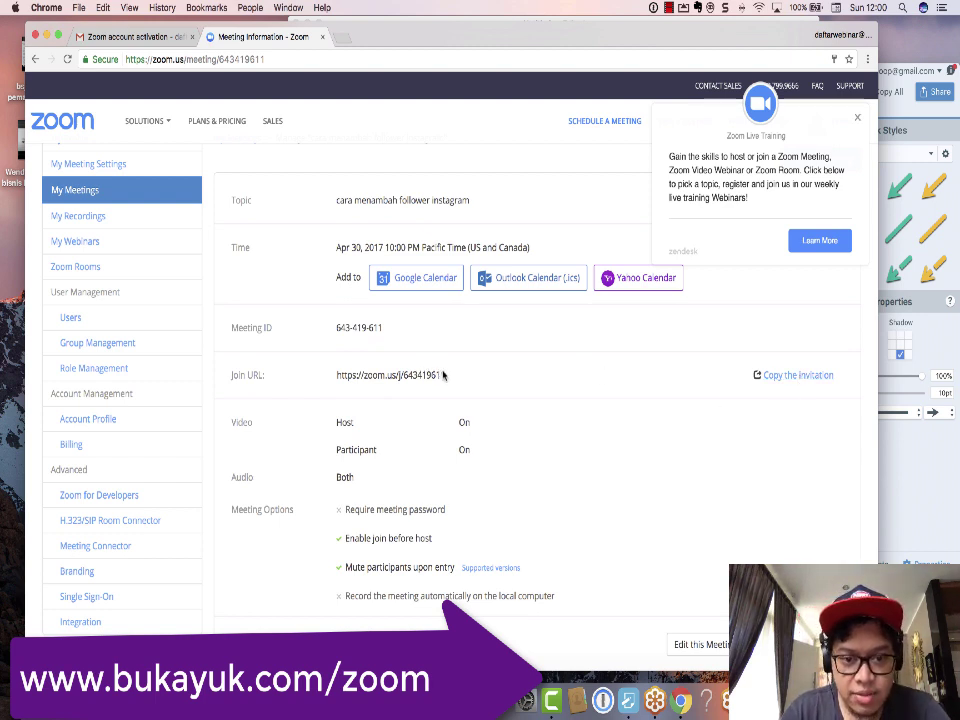
pyautogui.moveTo(337, 375); pyautogui.dragTo(450, 374)
pyautogui.press('super+c')
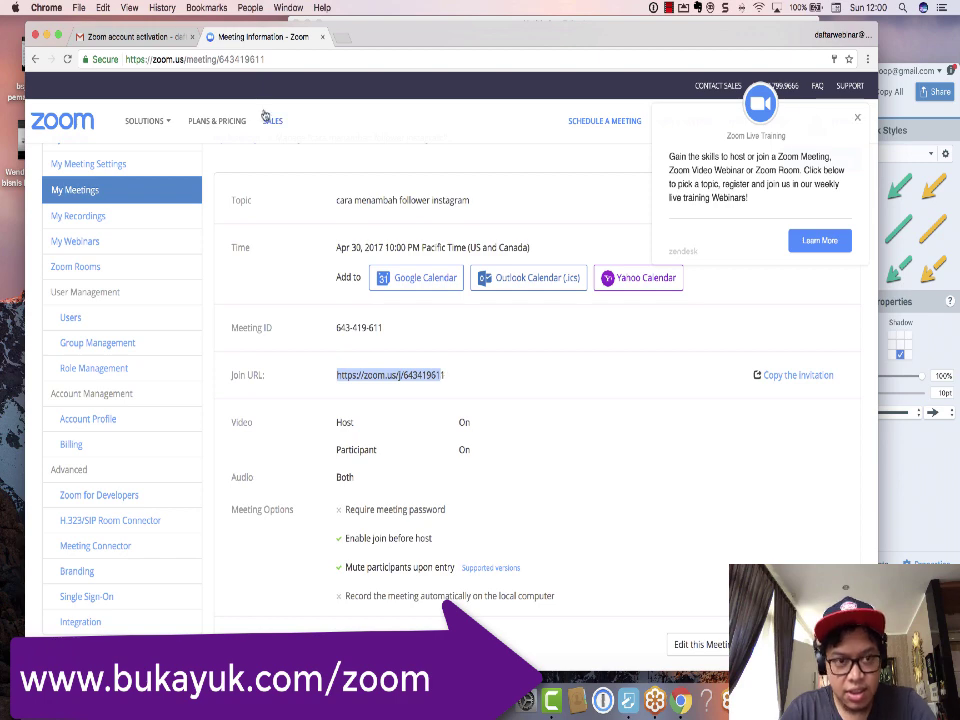
pyautogui.click(111, 700)
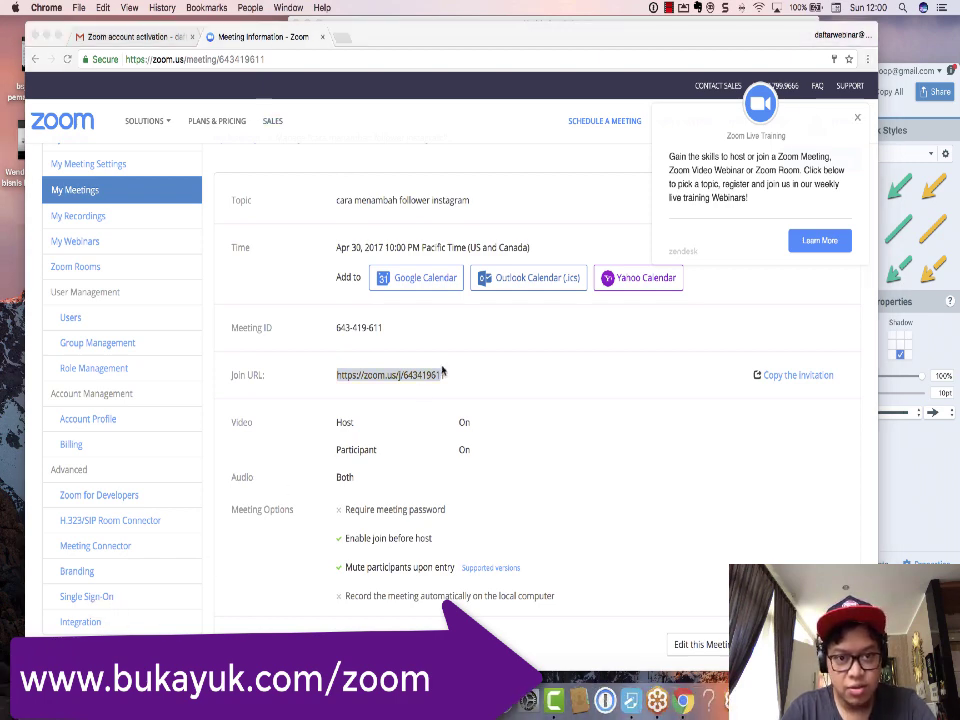
# Step: On facebook.com, start a post reading 'zoom meeting ya hari ini jam 20.00' and 'ini id meeting'
pyautogui.write('facebook.com')
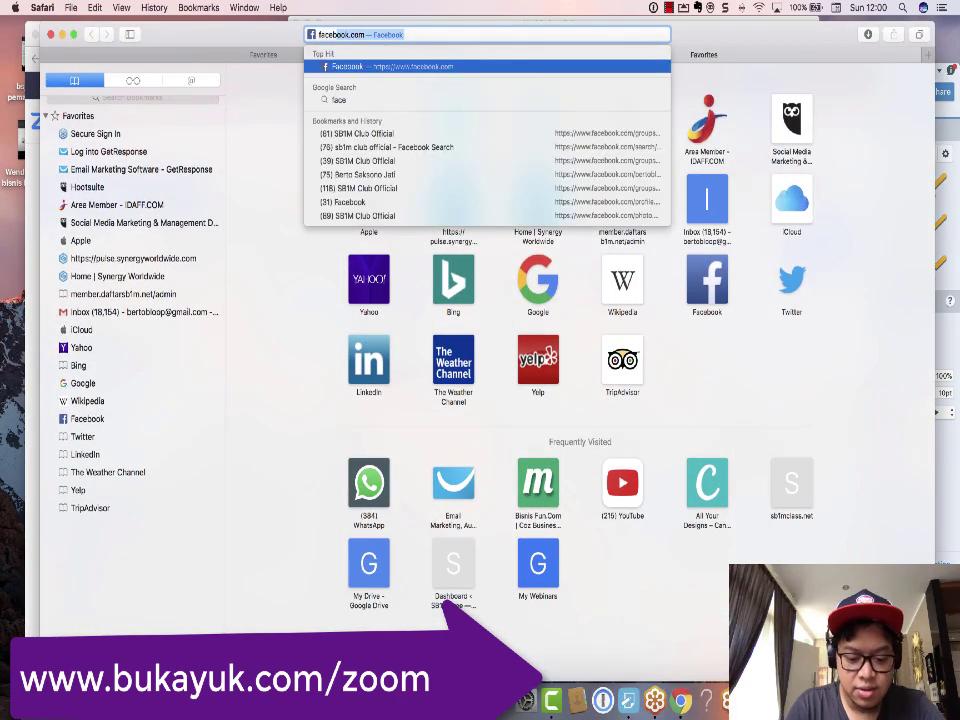
pyautogui.press('Return')
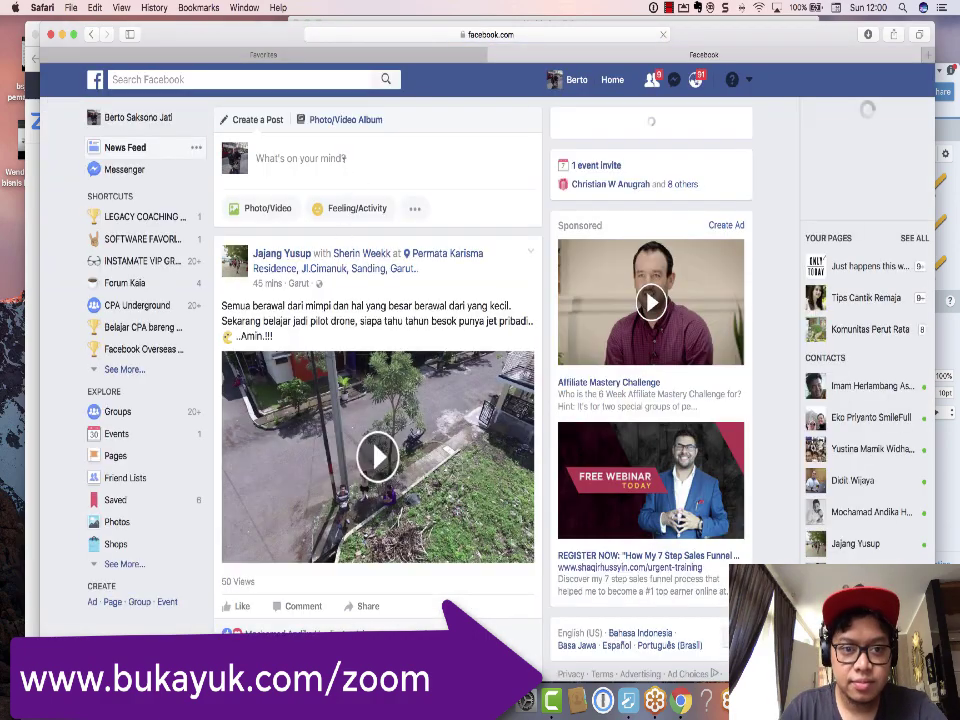
pyautogui.click(343, 158)
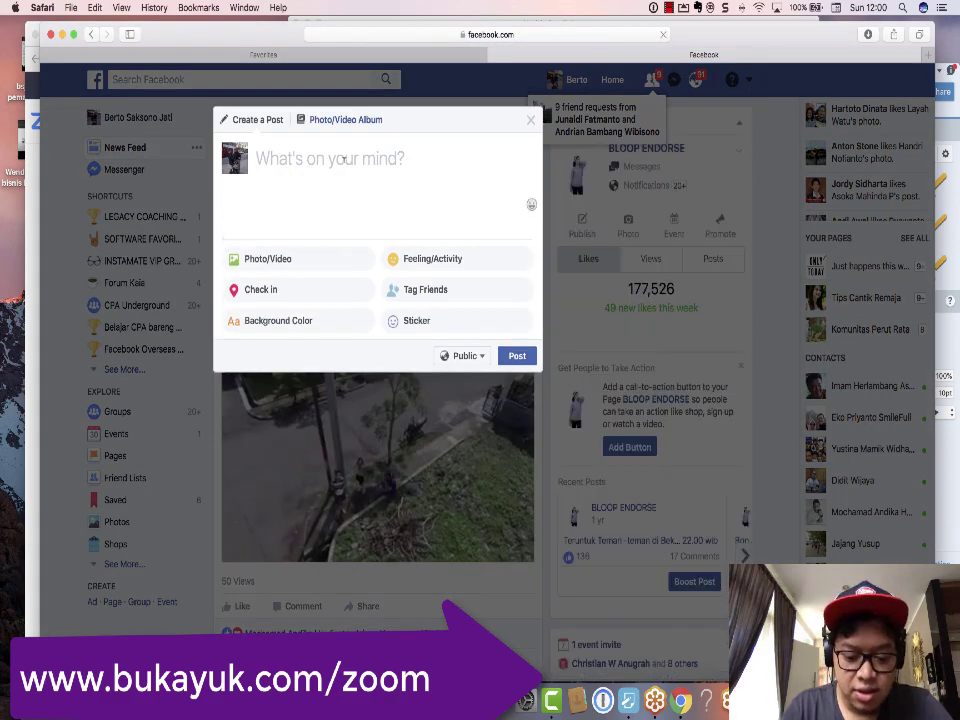
pyautogui.write('zoom meeting ')
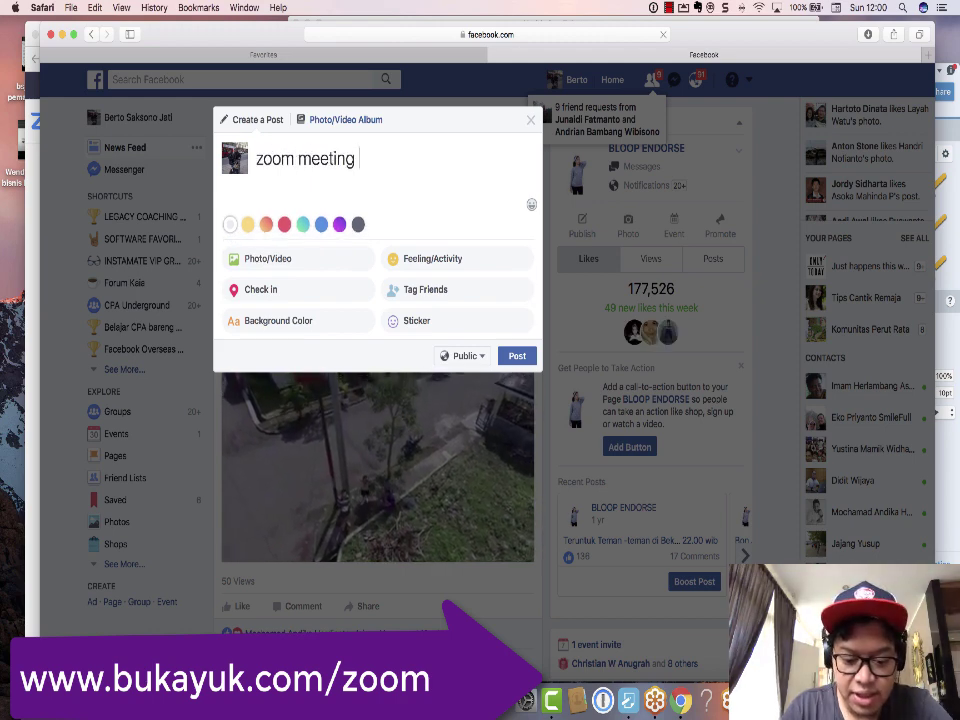
pyautogui.write('ya hari ini ')
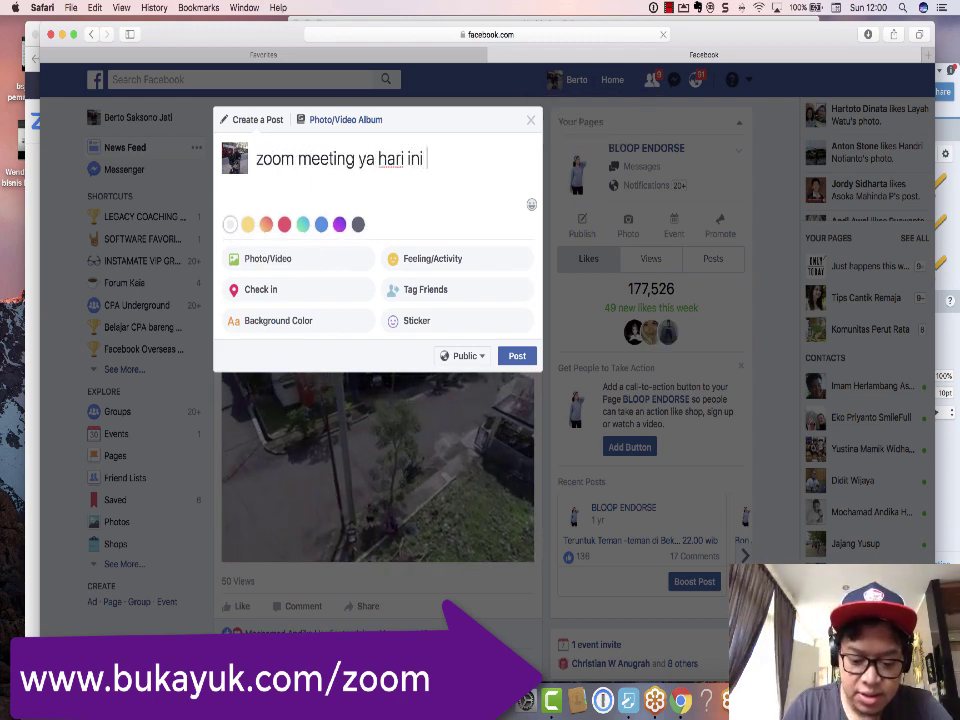
pyautogui.write('jam 20.00')
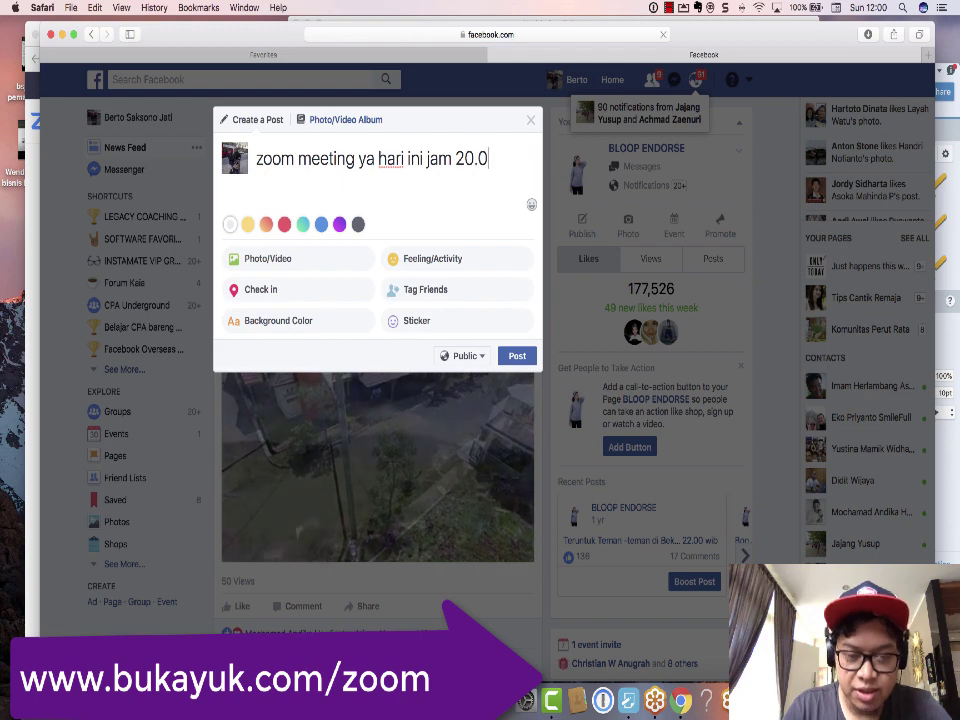
pyautogui.press('Return')
pyautogui.press('Return')
pyautogui.write('ini')
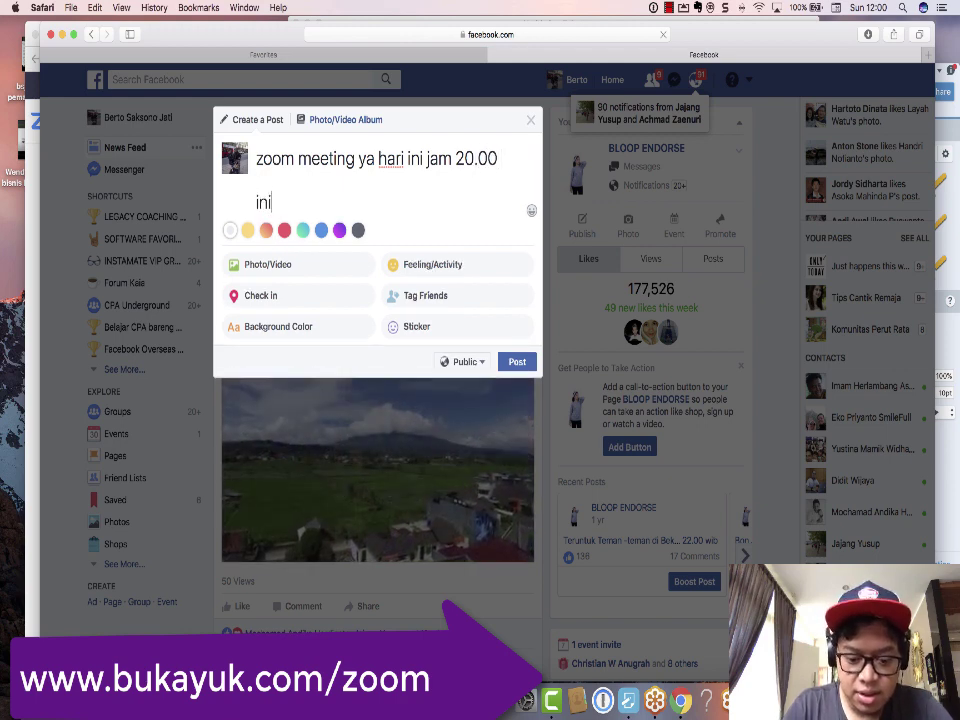
pyautogui.write(' id meeting')
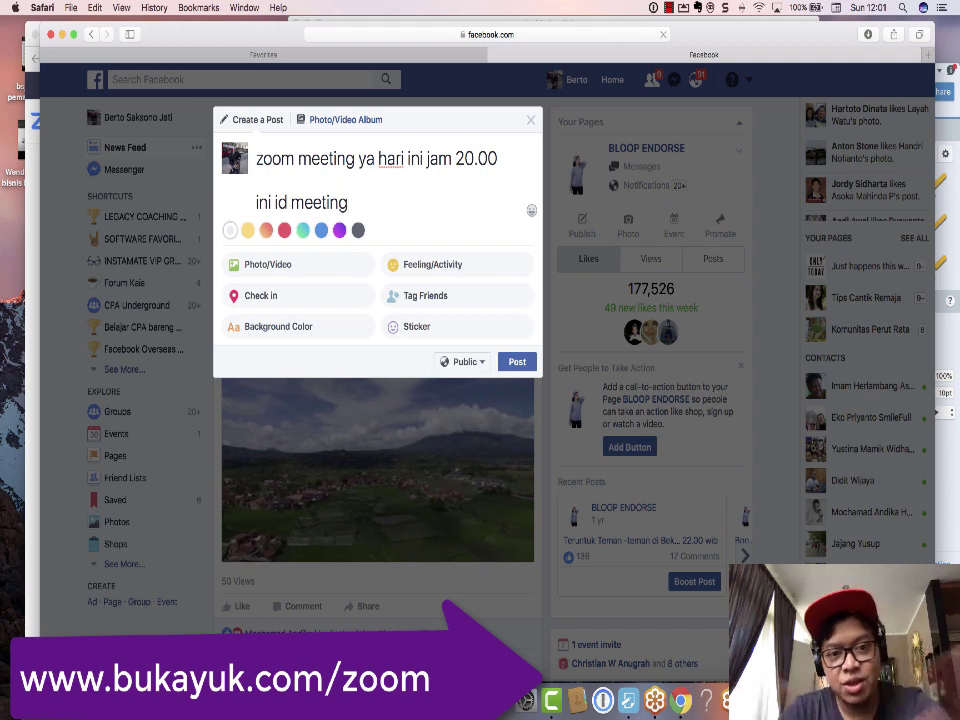
# Step: Add '-- >' followed by the pasted join link, removing its link preview
pyautogui.write('-- >')
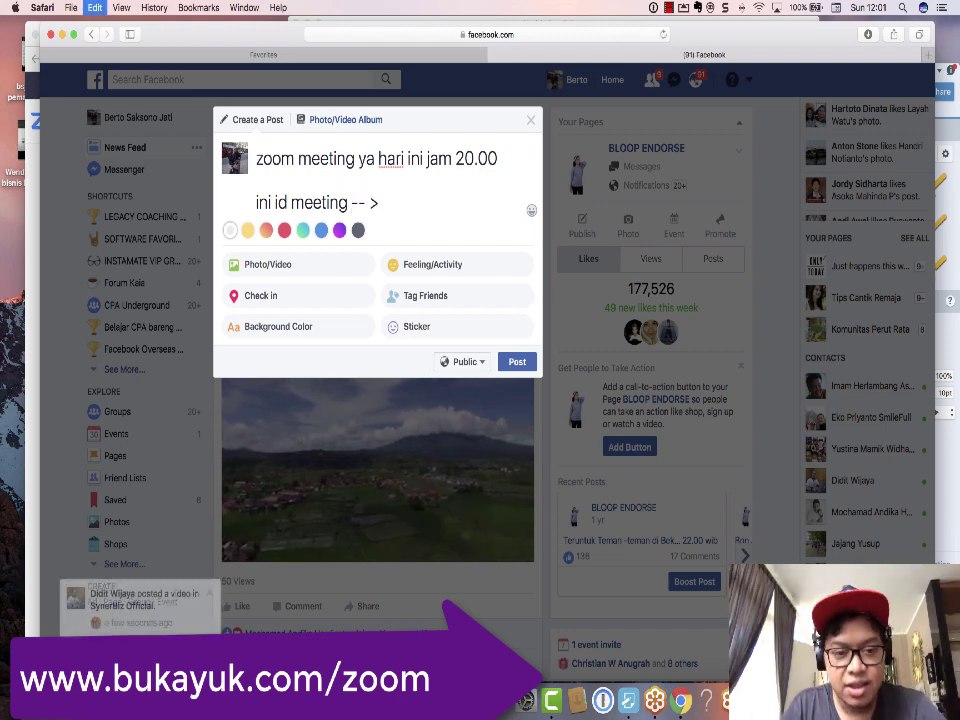
pyautogui.press('super+v')
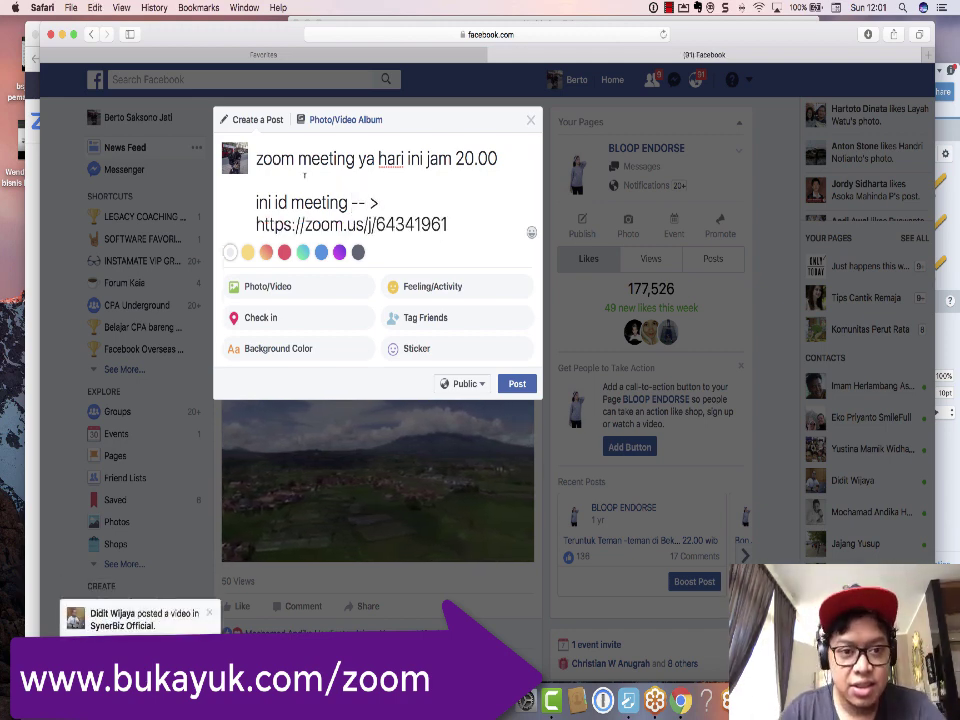
pyautogui.click(528, 239)
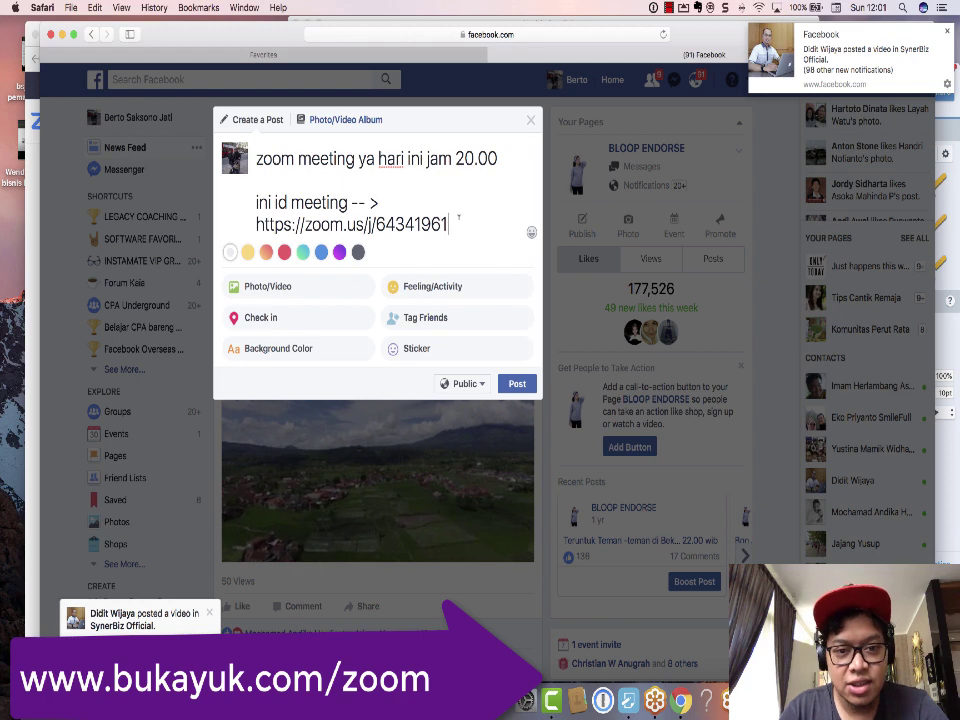
pyautogui.press('Return')
pyautogui.press('Return')
pyautogui.write('id meeting')
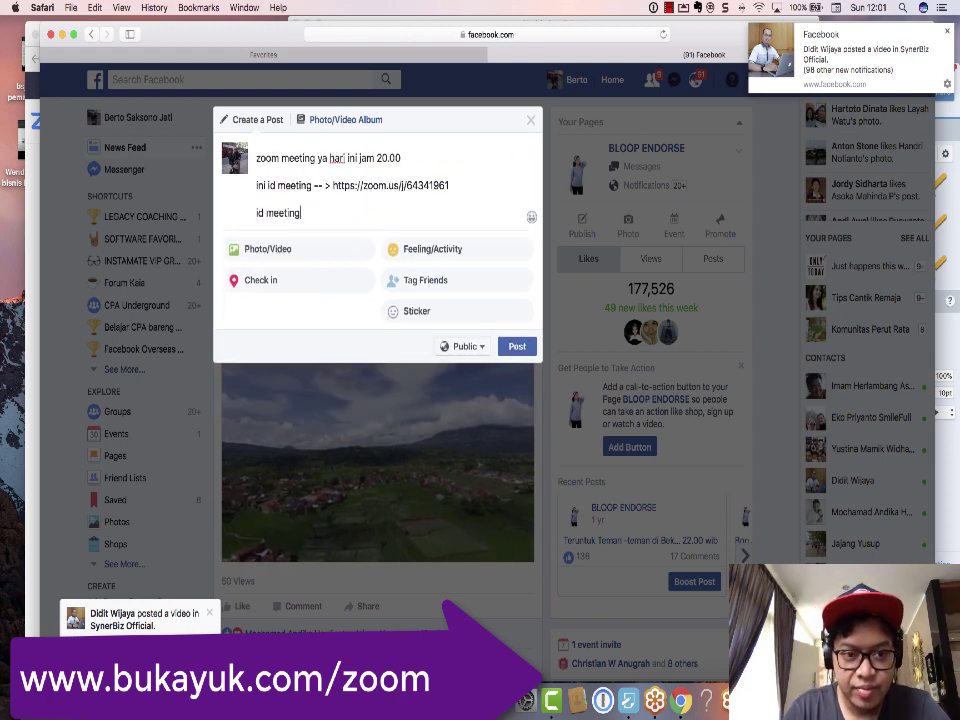
pyautogui.write(' :')
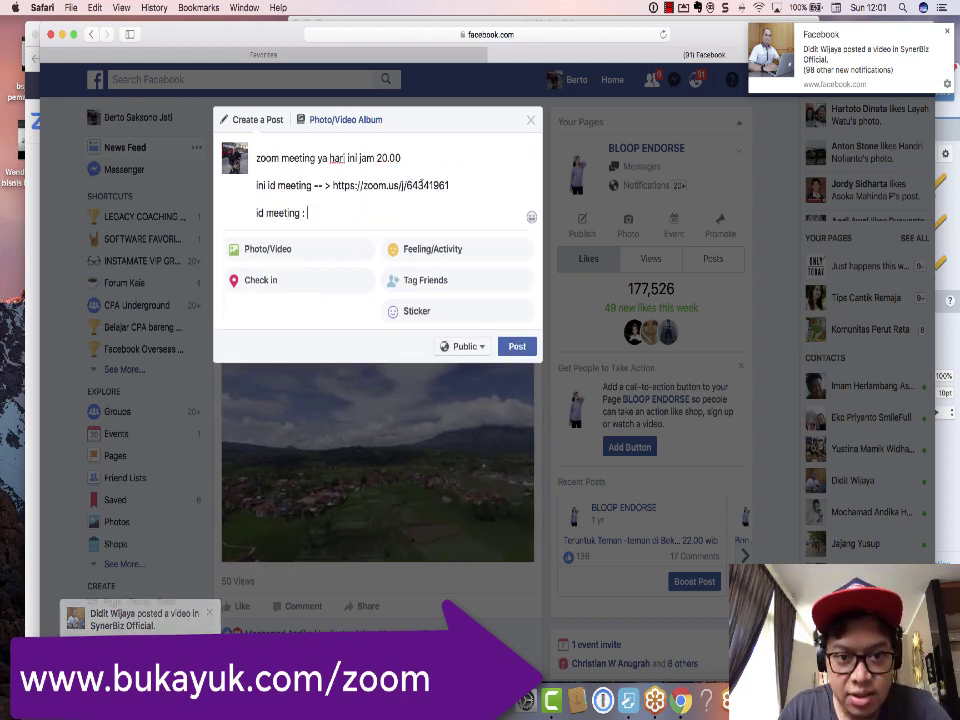
pyautogui.moveTo(406, 185); pyautogui.dragTo(450, 185)
pyautogui.press('super+c')
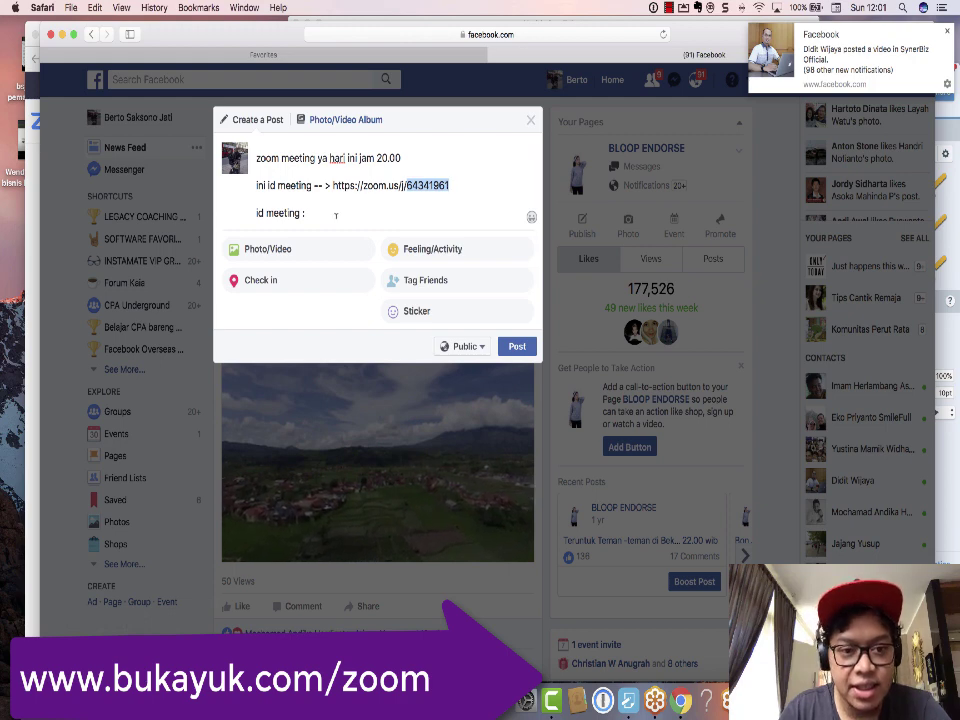
pyautogui.click(336, 215)
pyautogui.press('super+v')
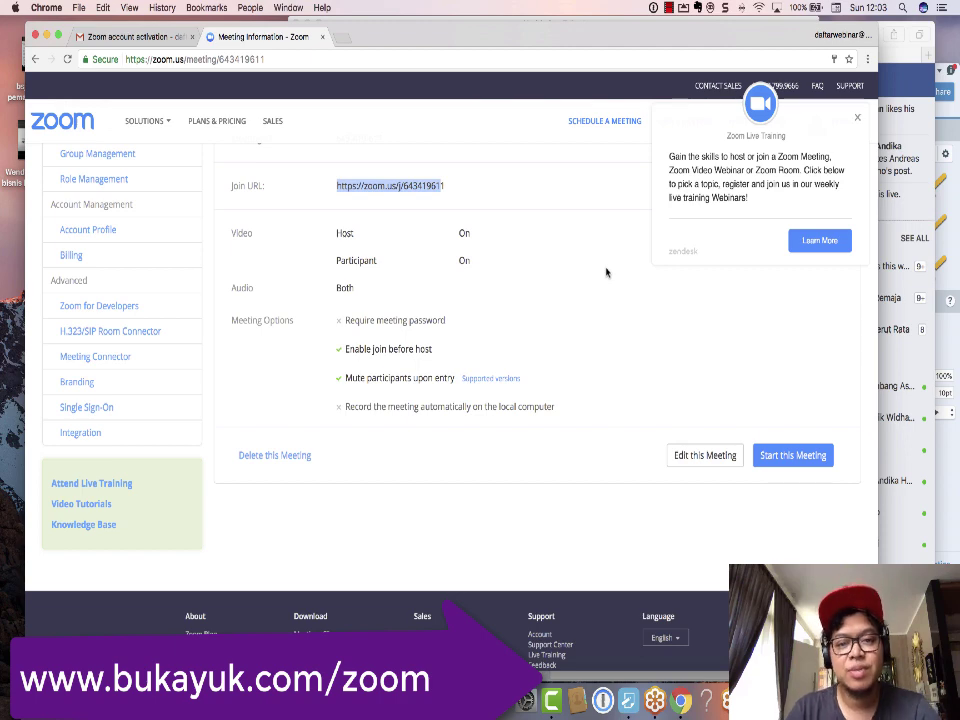
# Step: Return to the meeting page and close the stray Dictionary window while the meeting launches
pyautogui.scroll(4, 542, 208)
pyautogui.scroll(-4, 512, 251)
pyautogui.scroll(2, 512, 251)
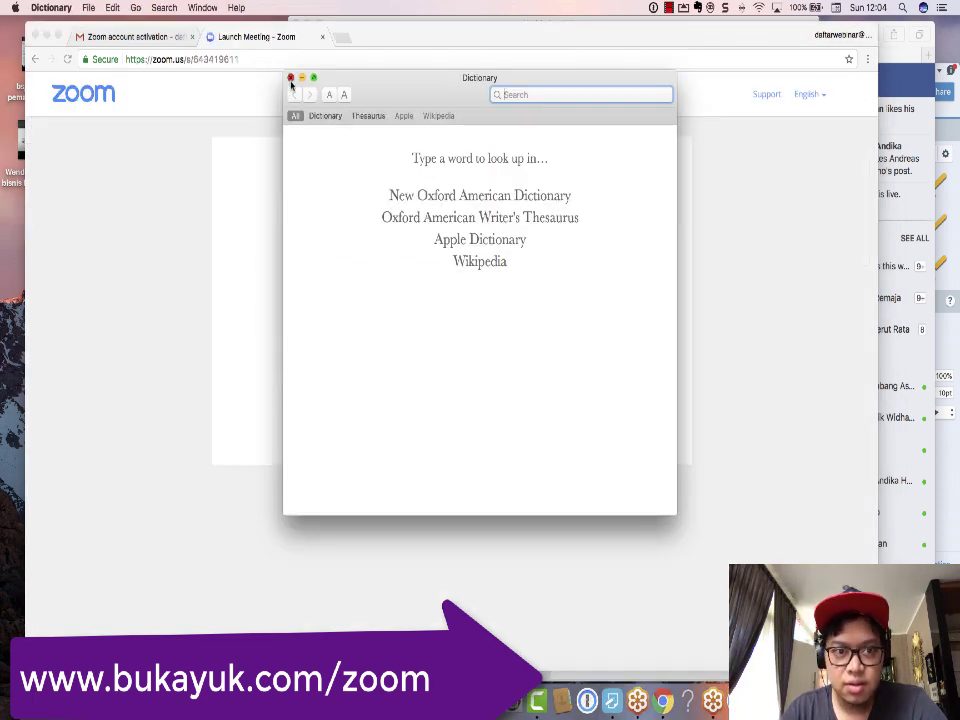
pyautogui.click(290, 79)
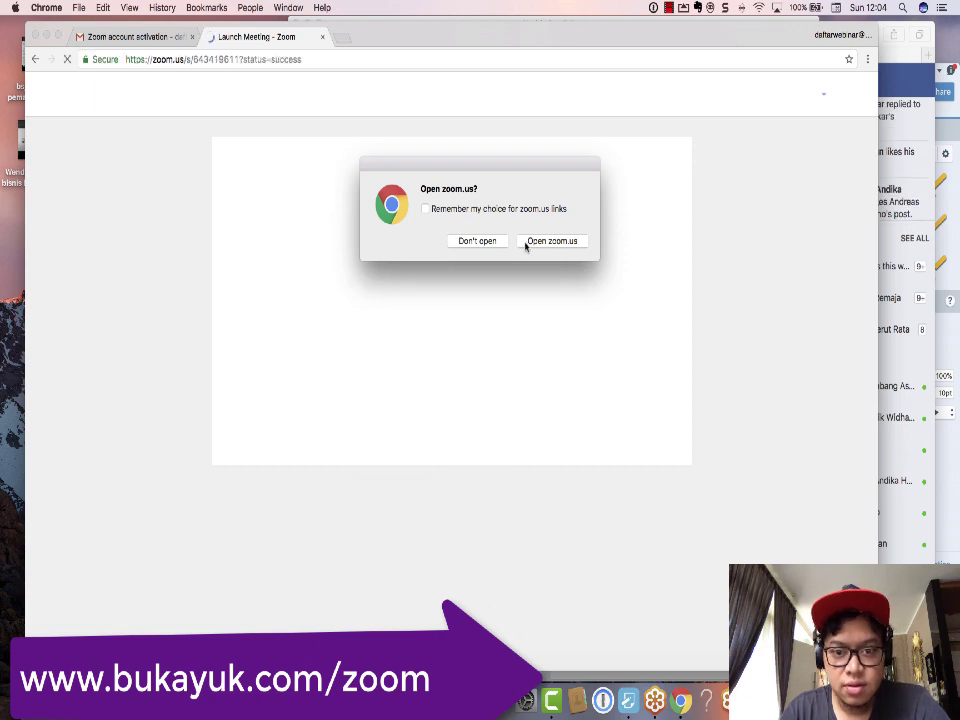
# Step: Allow Chrome to open zoom.us so meeting 643-419-611 starts with webcam video
pyautogui.click(540, 242)
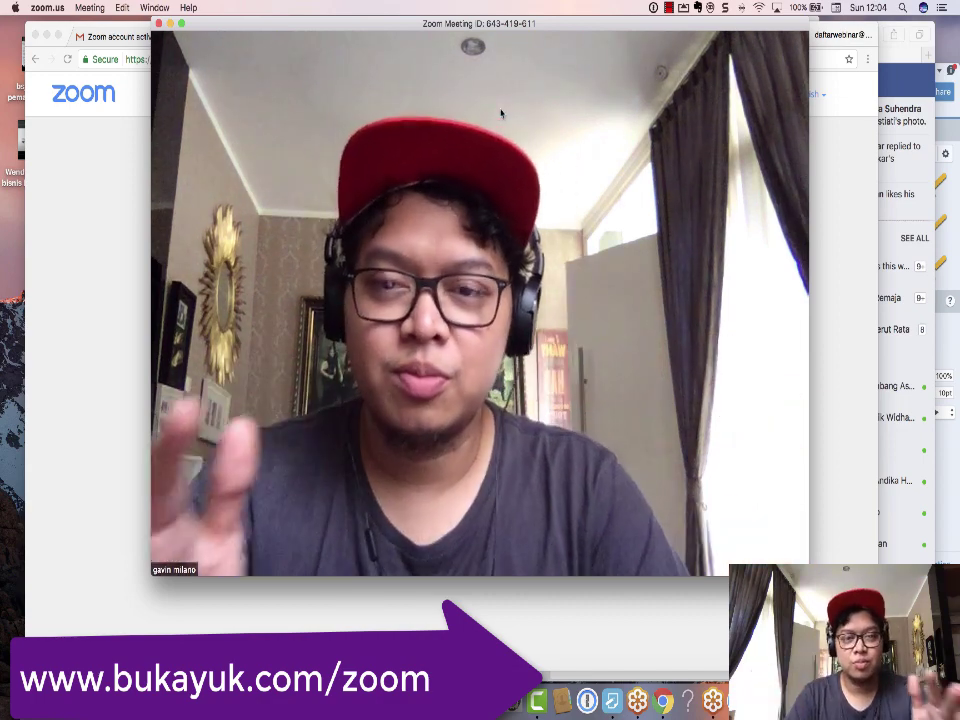
pyautogui.moveTo(500, 36)
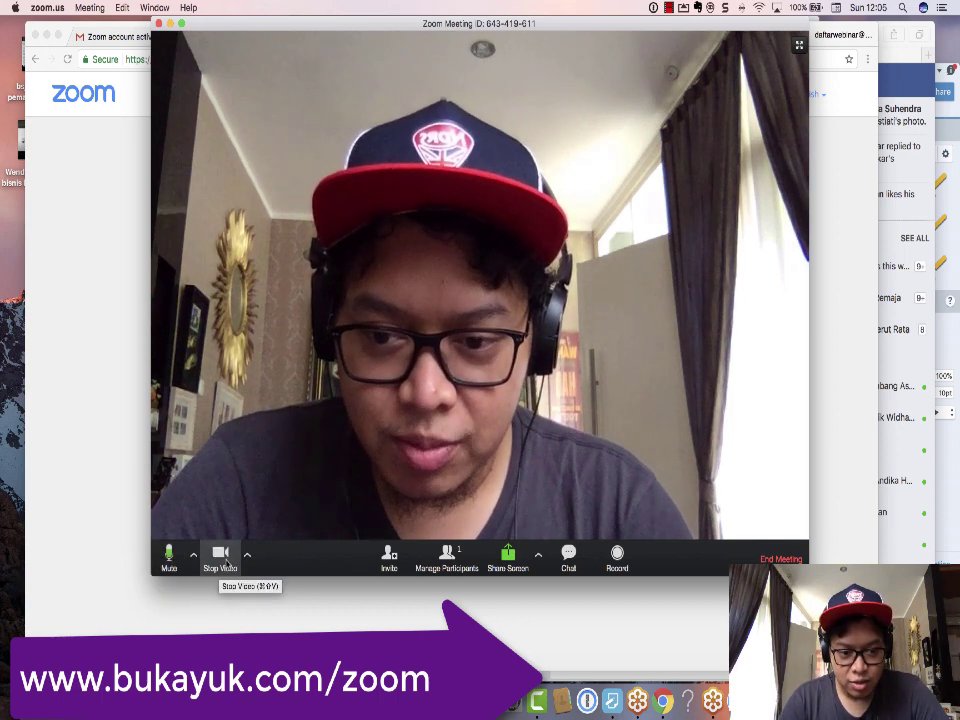
pyautogui.click(221, 558)
pyautogui.click(221, 558)
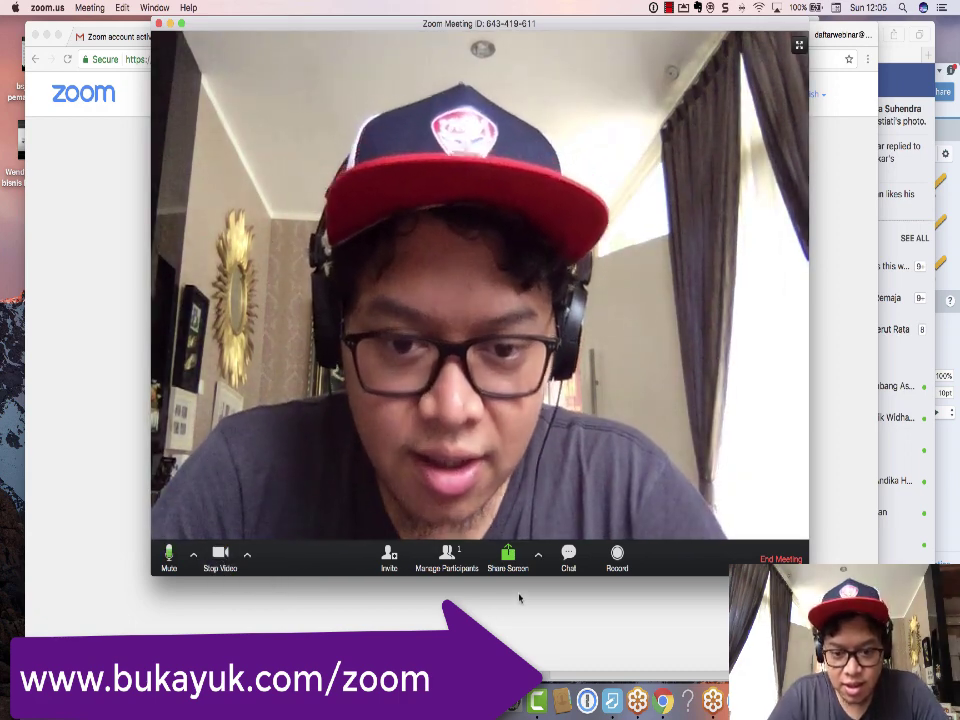
pyautogui.press('super+alt+5')
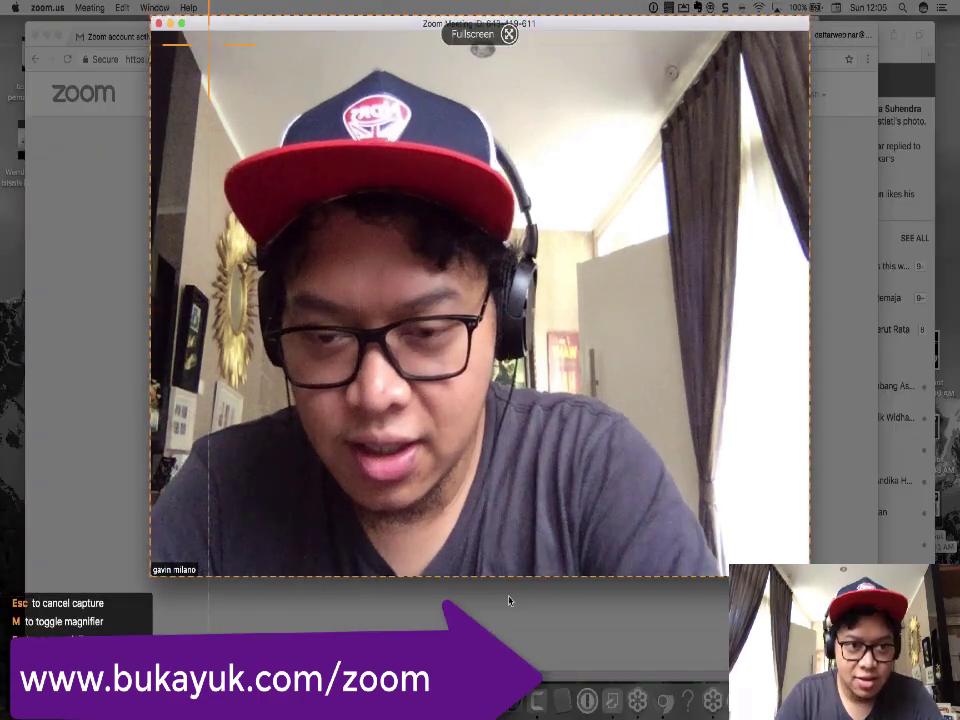
pyautogui.moveTo(142, 17); pyautogui.dragTo(580, 316)
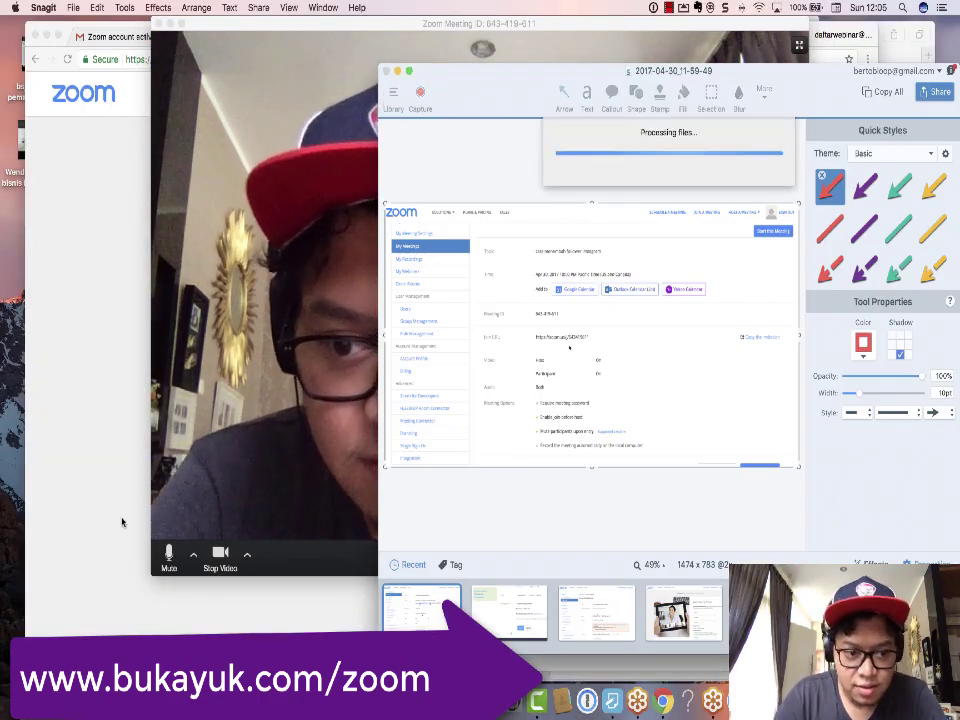
pyautogui.click(122, 521)
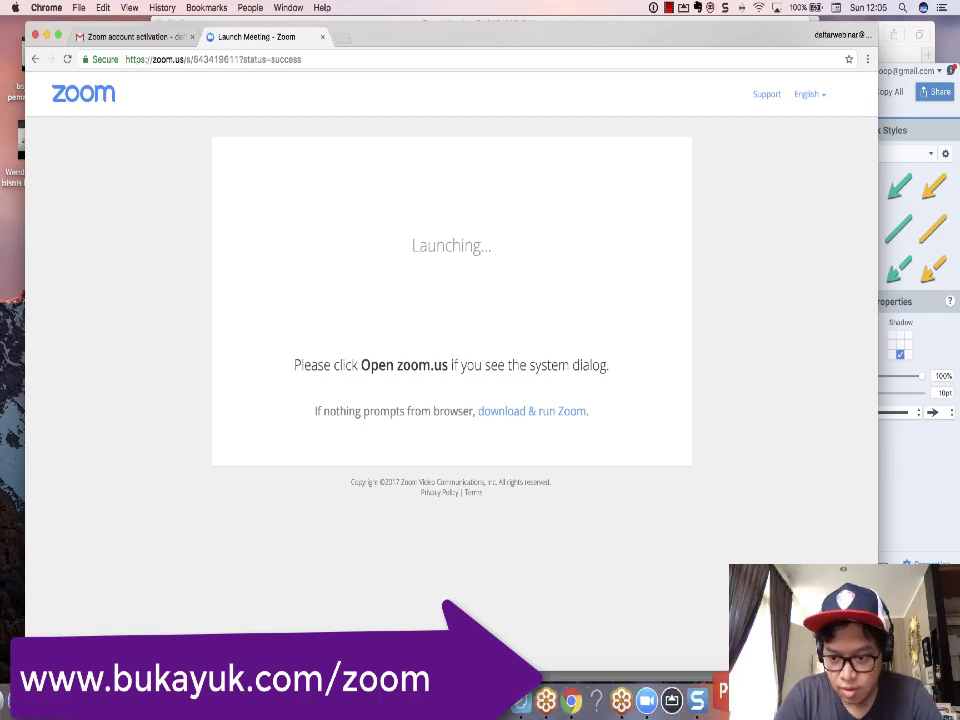
pyautogui.hotkey('ctrl', 'Up')
pyautogui.click(485, 400)
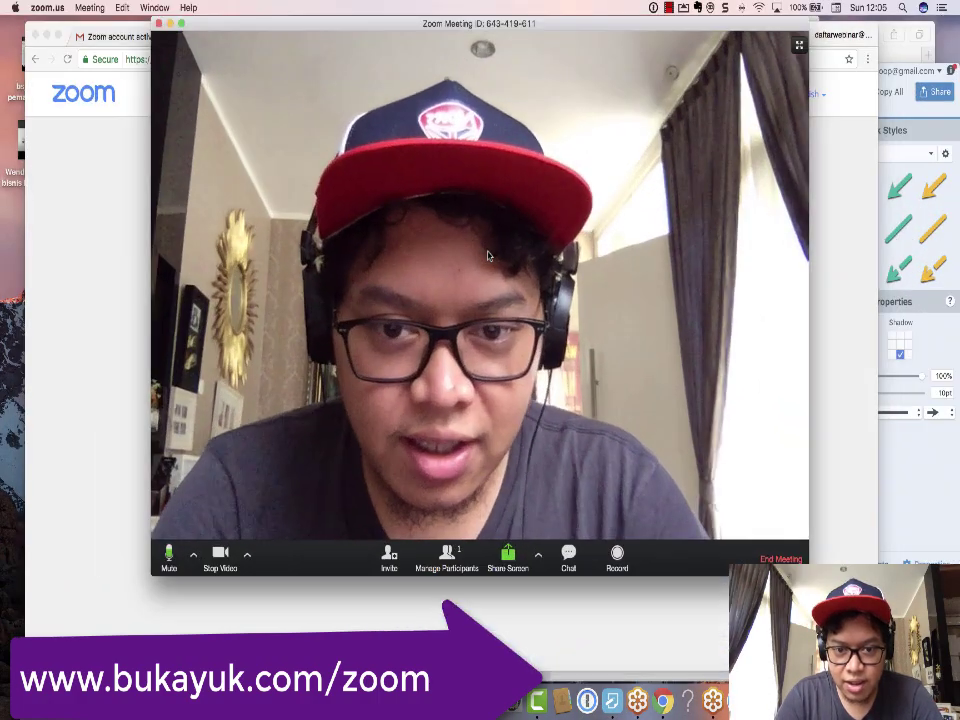